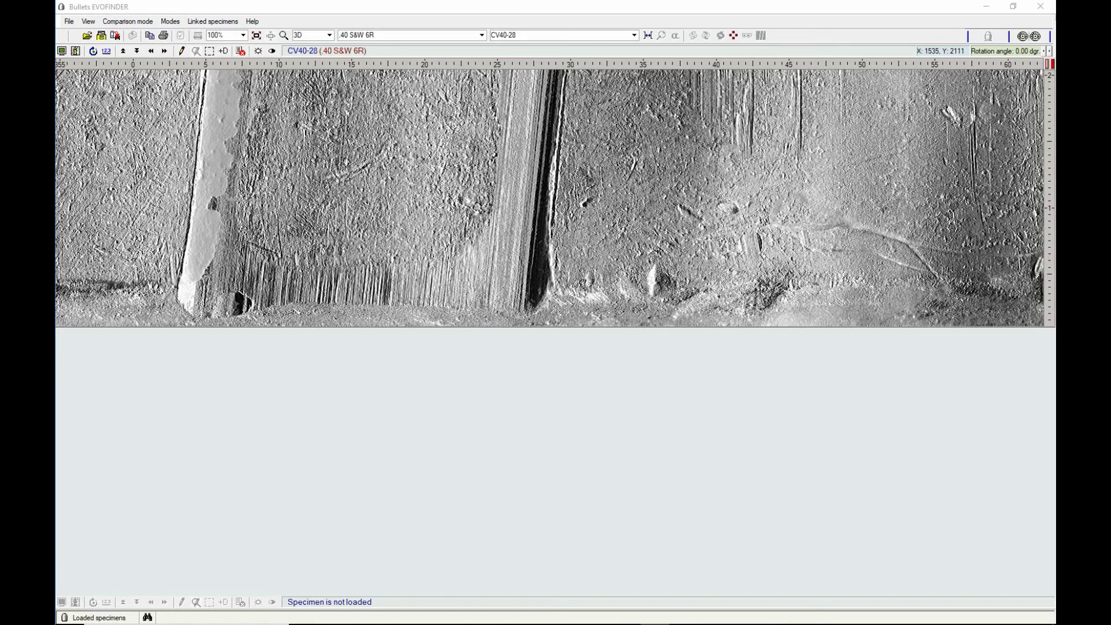
Browse the .40 S&W 6R specimens in the database and examine the record of CV40-28A.
scroll(556, 193, "down", 1)
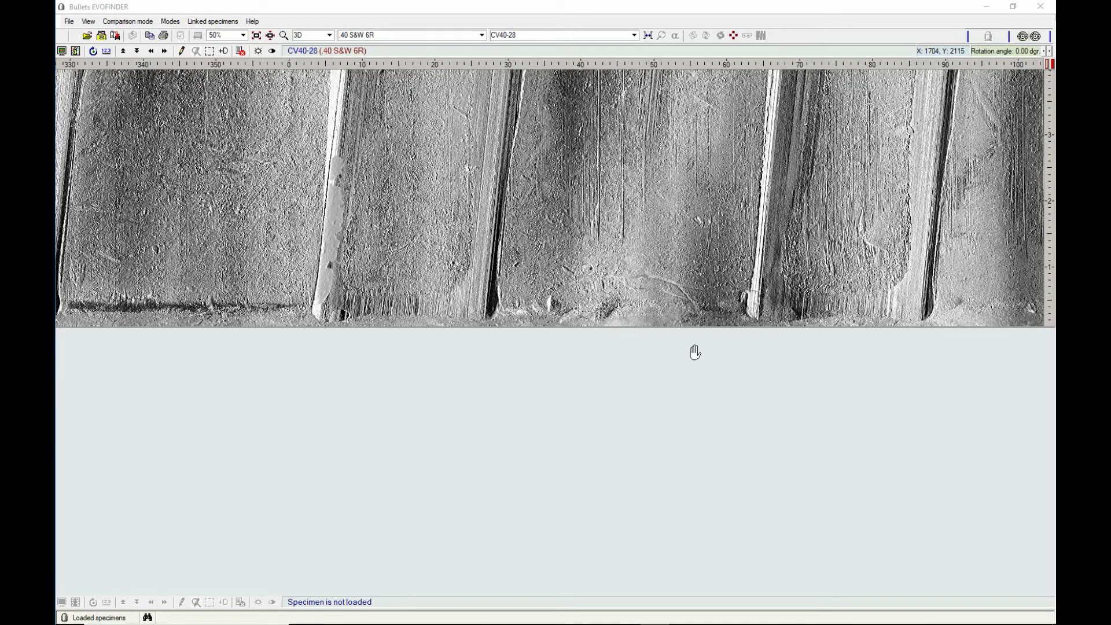
left_click(106, 52)
left_click(101, 37)
left_click_drag(469, 118, 647, 110)
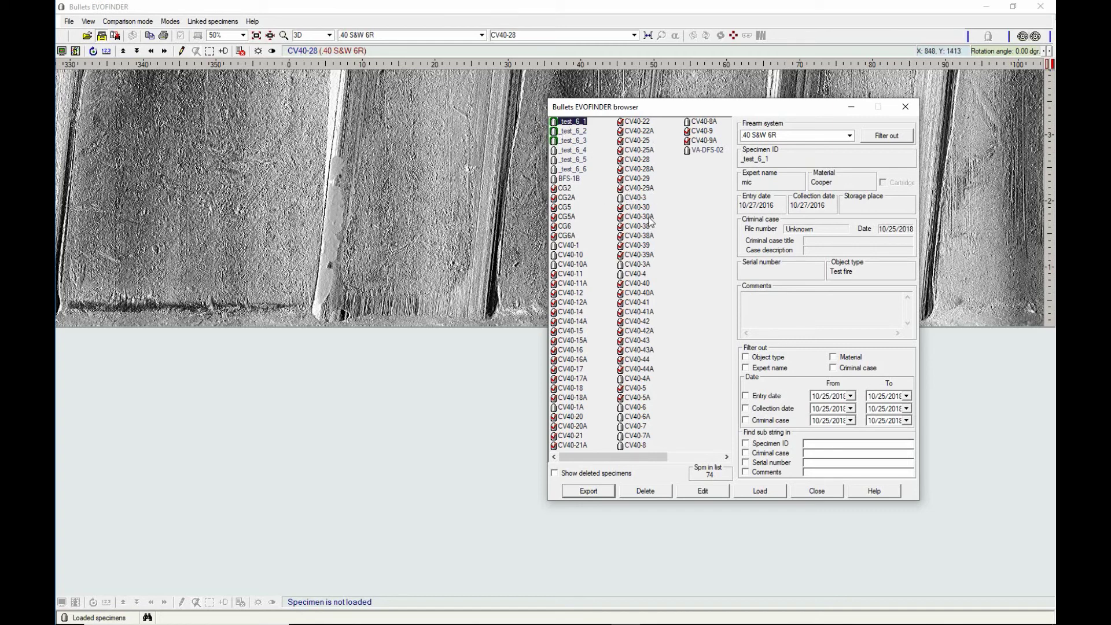
left_click(644, 170)
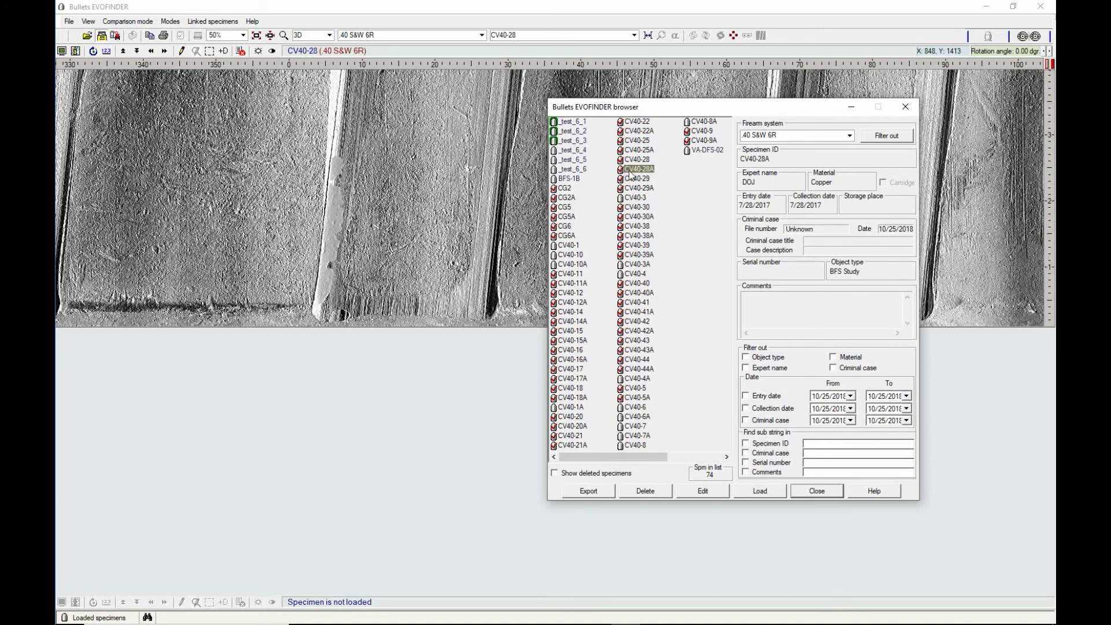
double_click(632, 171)
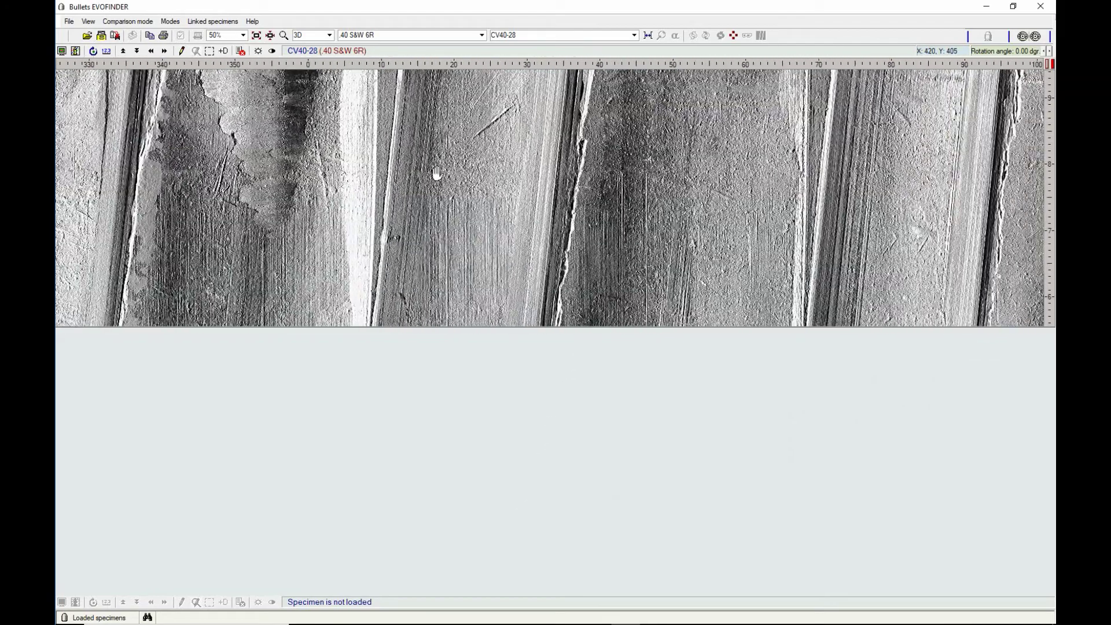
Show the CV40-28 image alone across the full viewing area at 33% magnification.
left_click(243, 36)
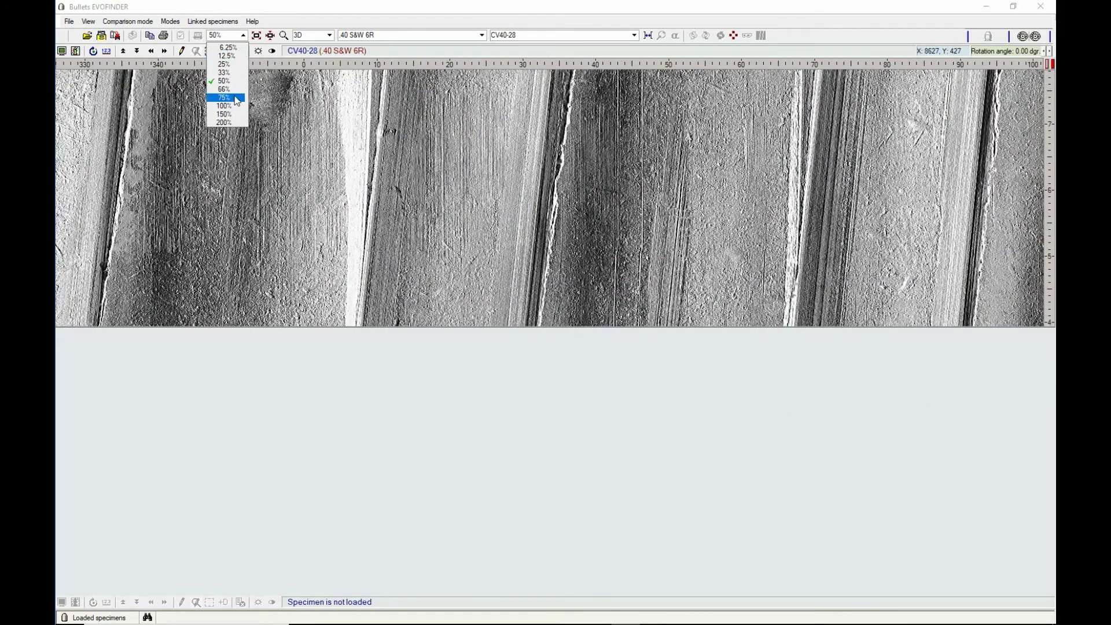
left_click(230, 107)
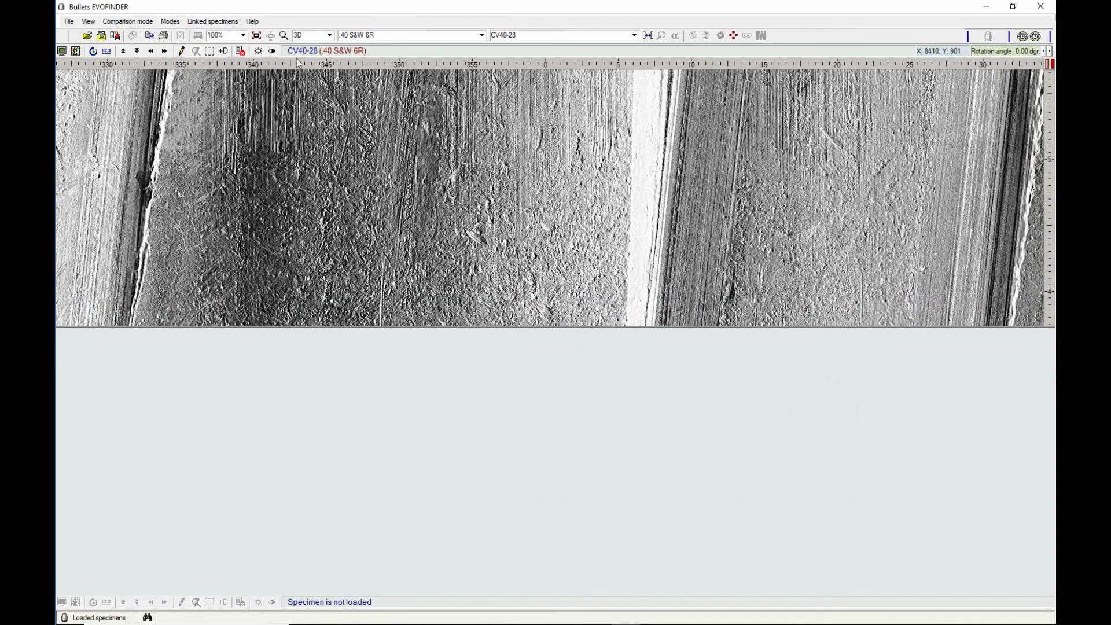
left_click(229, 76)
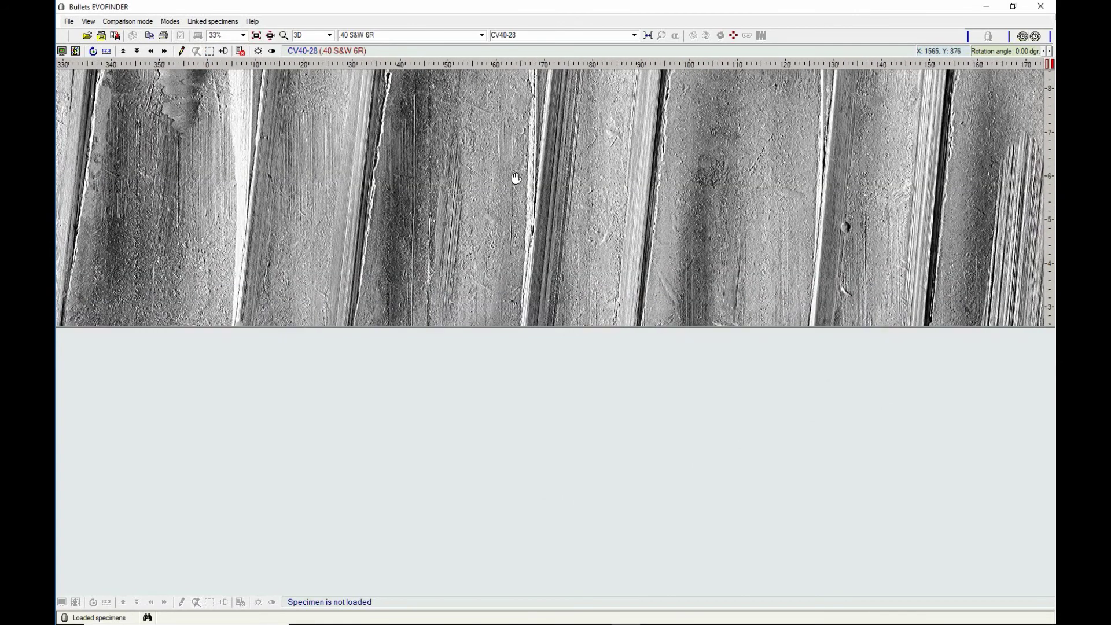
right_click(411, 210)
left_click(507, 270)
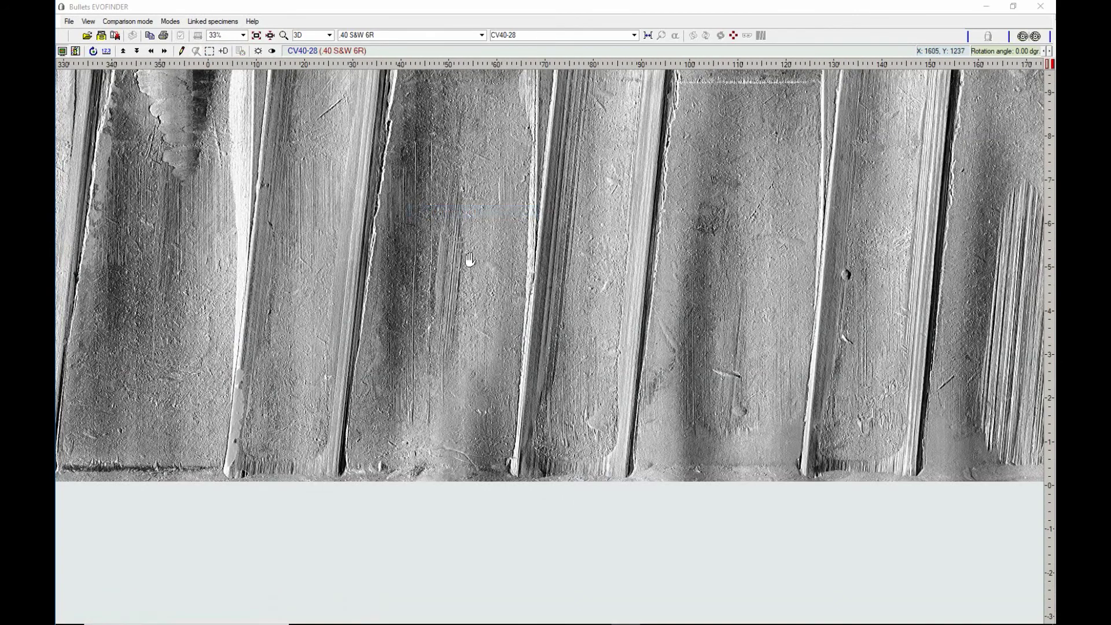
right_click(403, 183)
left_click(411, 184)
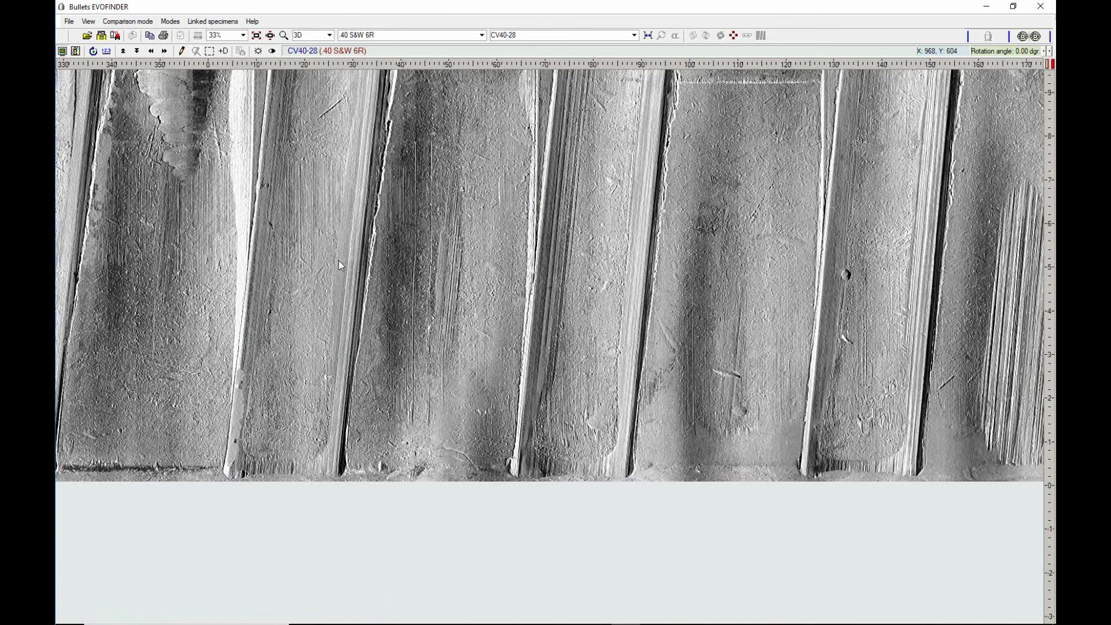
left_click_drag(329, 208, 434, 211)
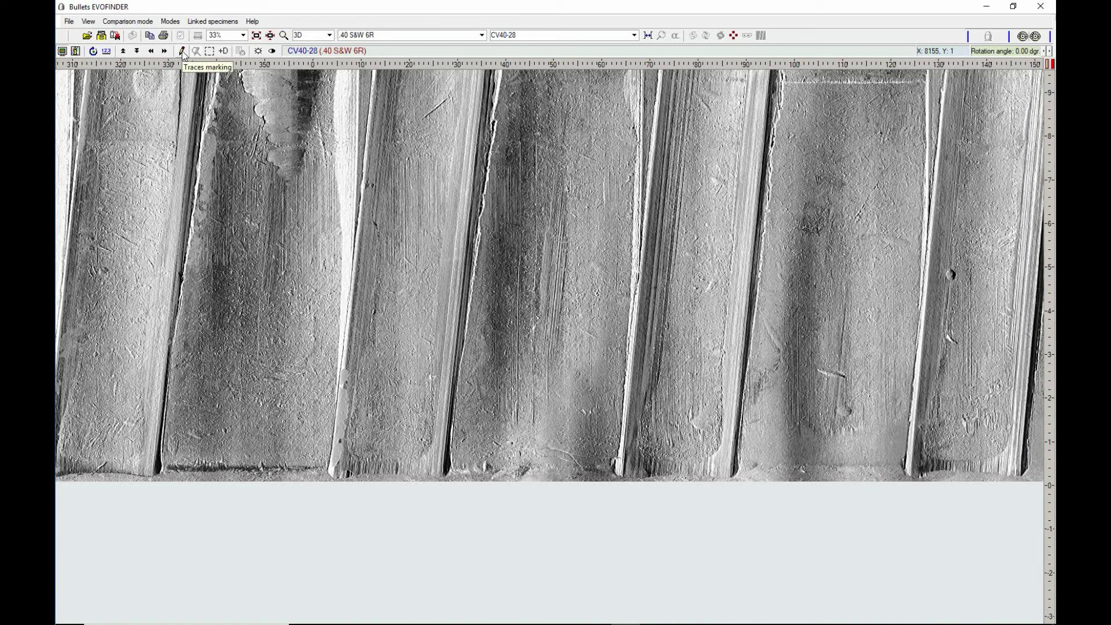
Start traces marking on CV40-28 and place the left edge of land 1 at the base of the land impression, at about 4°.
left_click(183, 53)
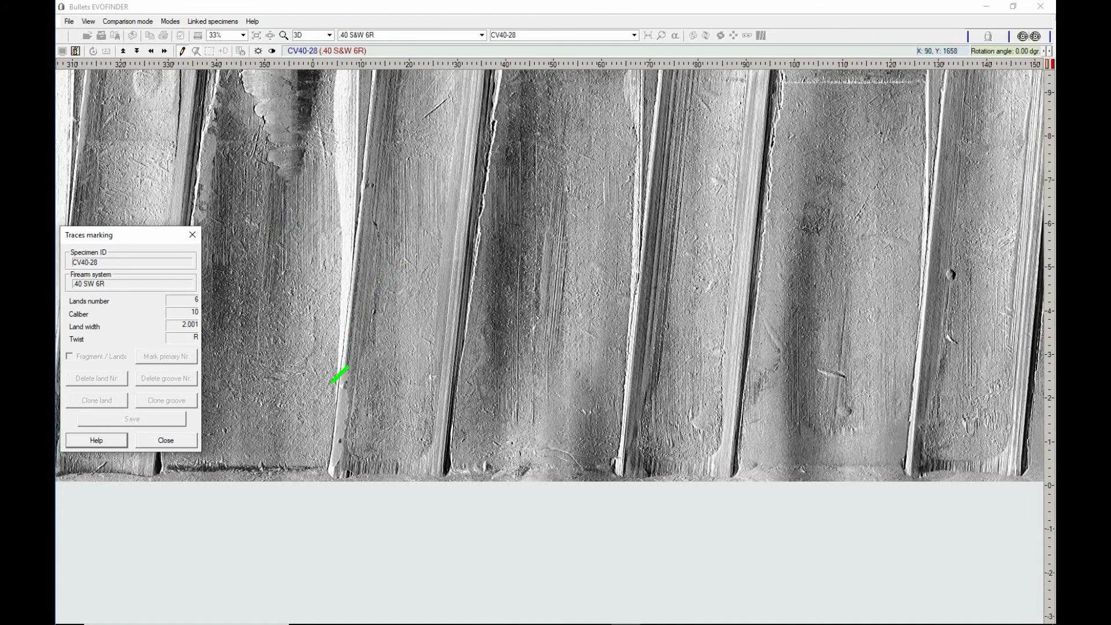
left_click_drag(340, 367, 406, 350)
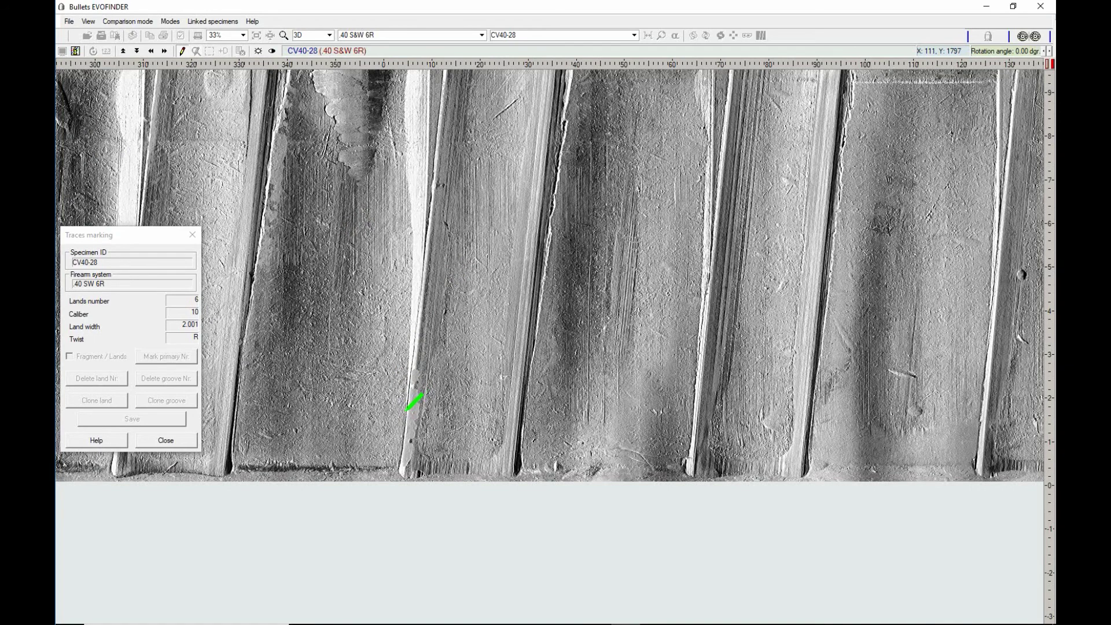
left_click_drag(539, 387, 422, 402)
left_click(406, 412)
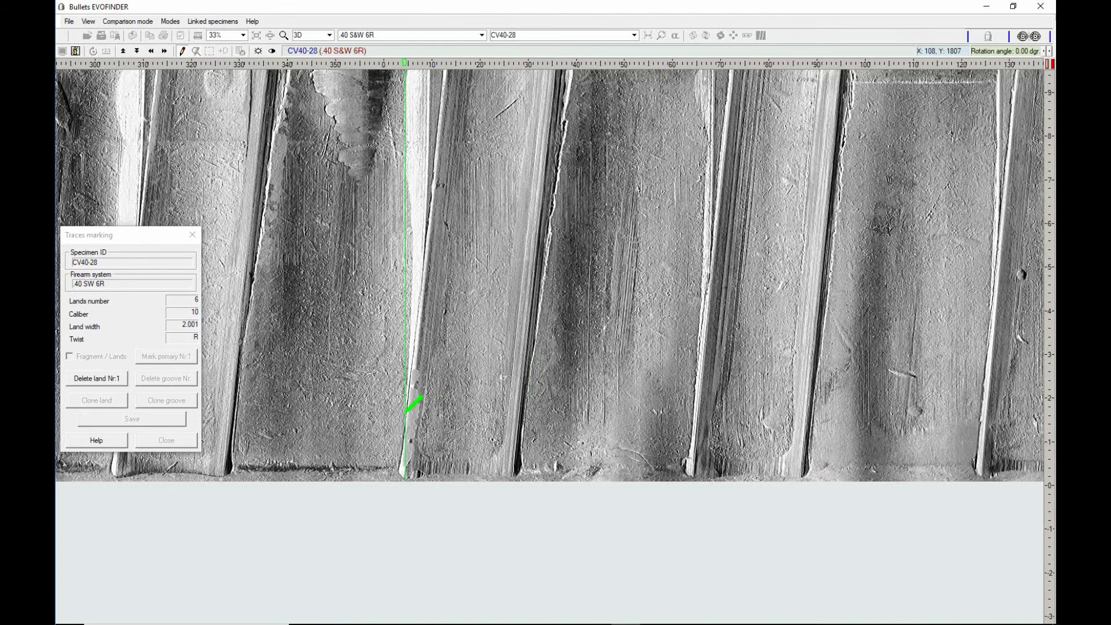
At 66% magnification, draw land 1's magenta slope line along the striae beside its right shoulder, from the base upward.
left_click(241, 36)
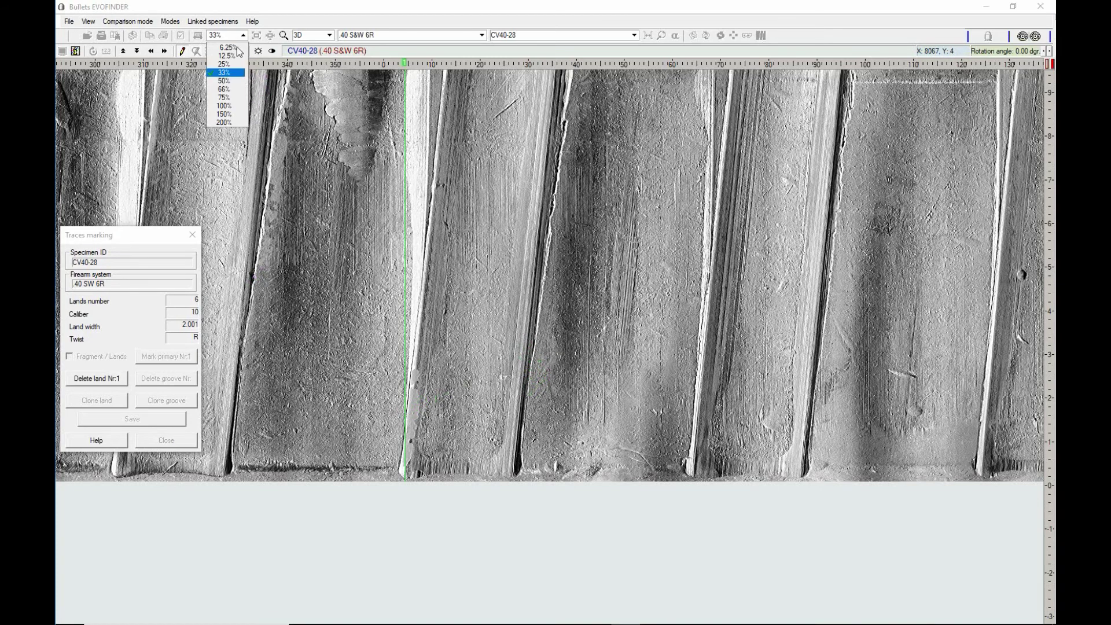
left_click(225, 90)
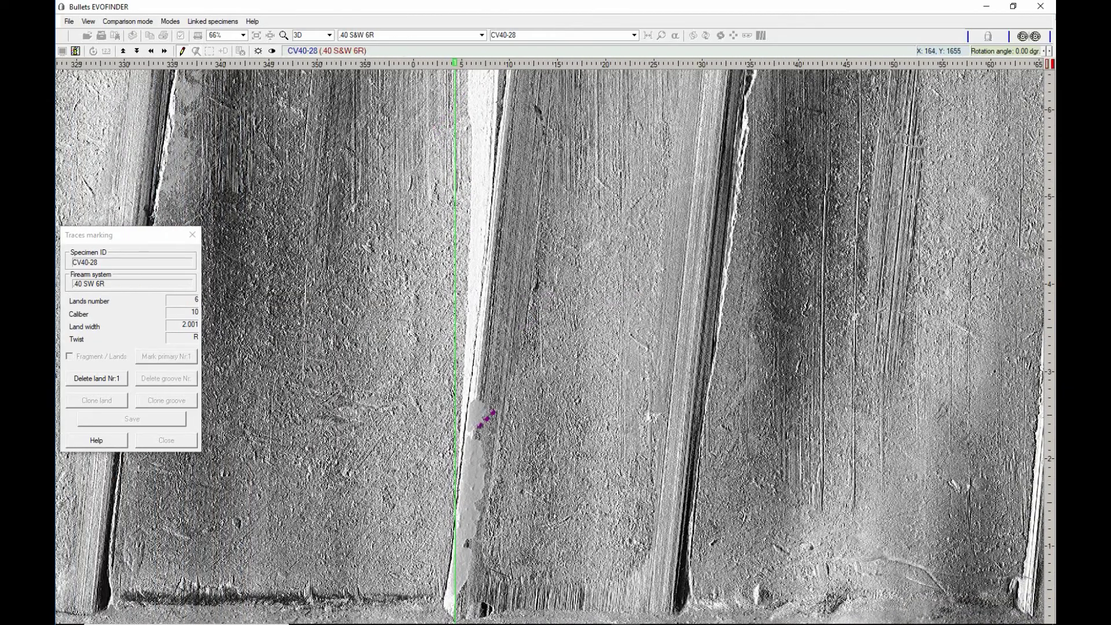
left_click_drag(578, 367, 556, 366)
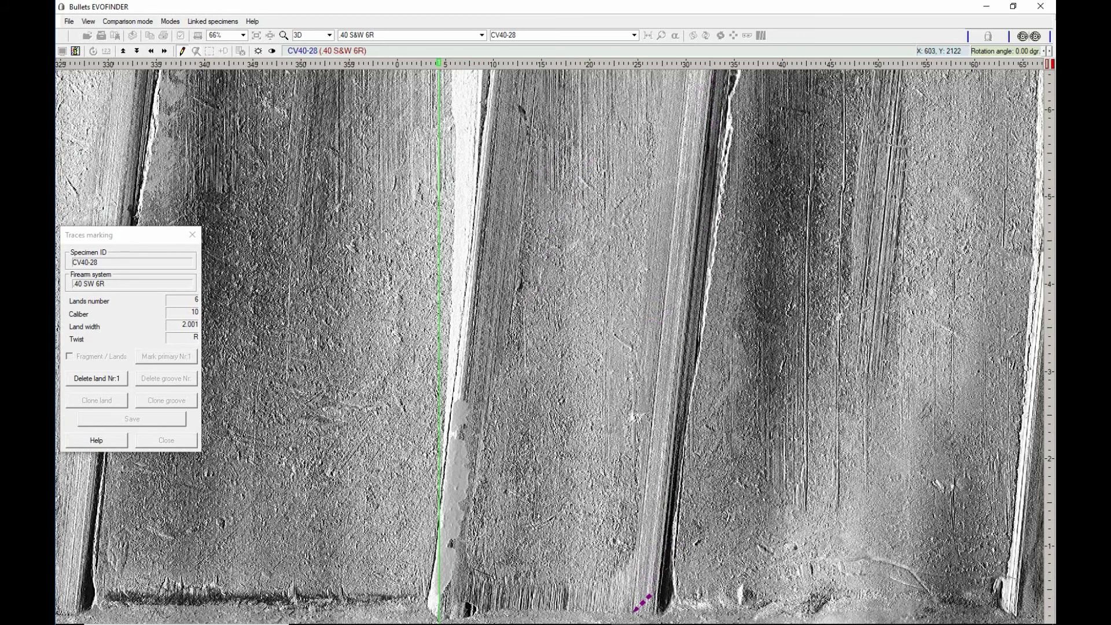
mouse_move(634, 612)
left_mouse_down()
mouse_move(688, 257)
mouse_move(699, 71)
left_mouse_up()
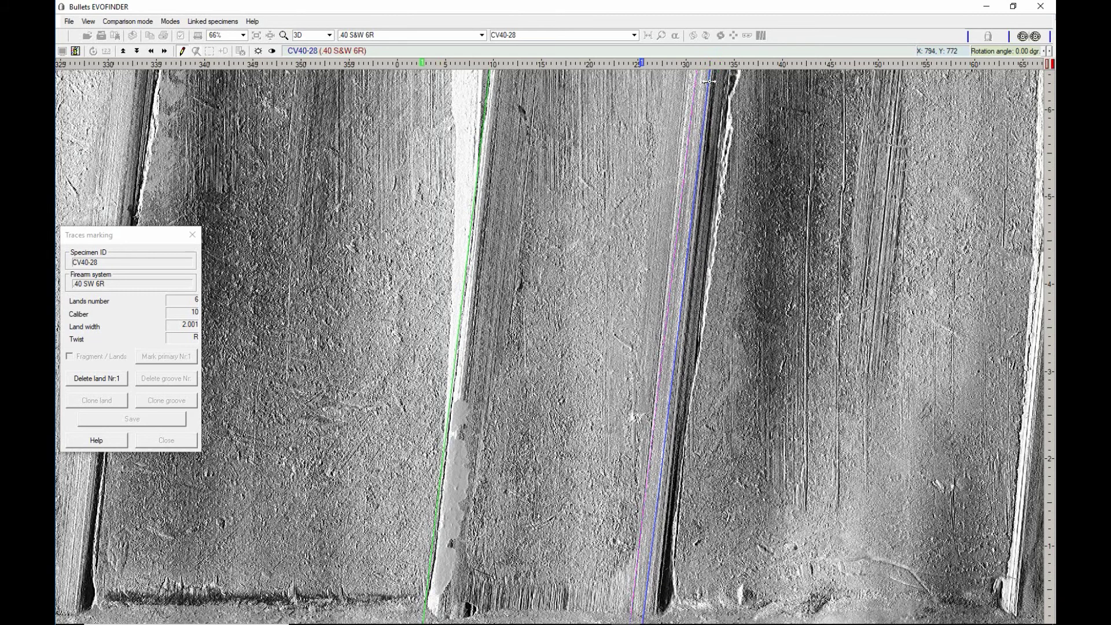
Align land 1's right and left edges with its shoulders and set the height of the marked zone at the base.
left_click_drag(709, 81, 729, 87)
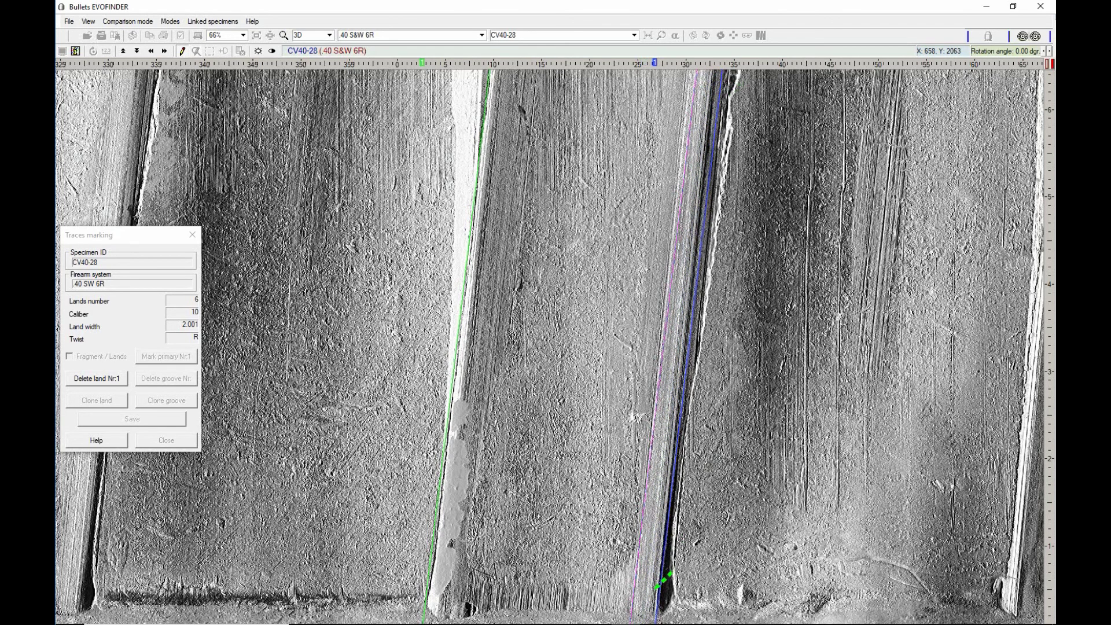
left_click_drag(445, 525, 452, 525)
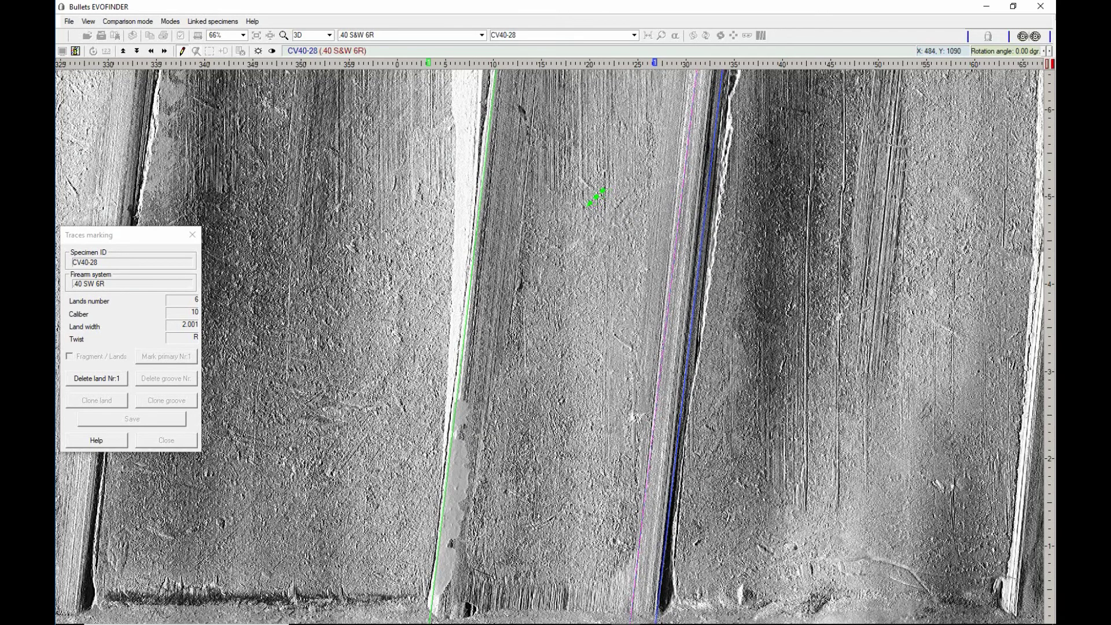
left_click_drag(610, 141, 544, 157)
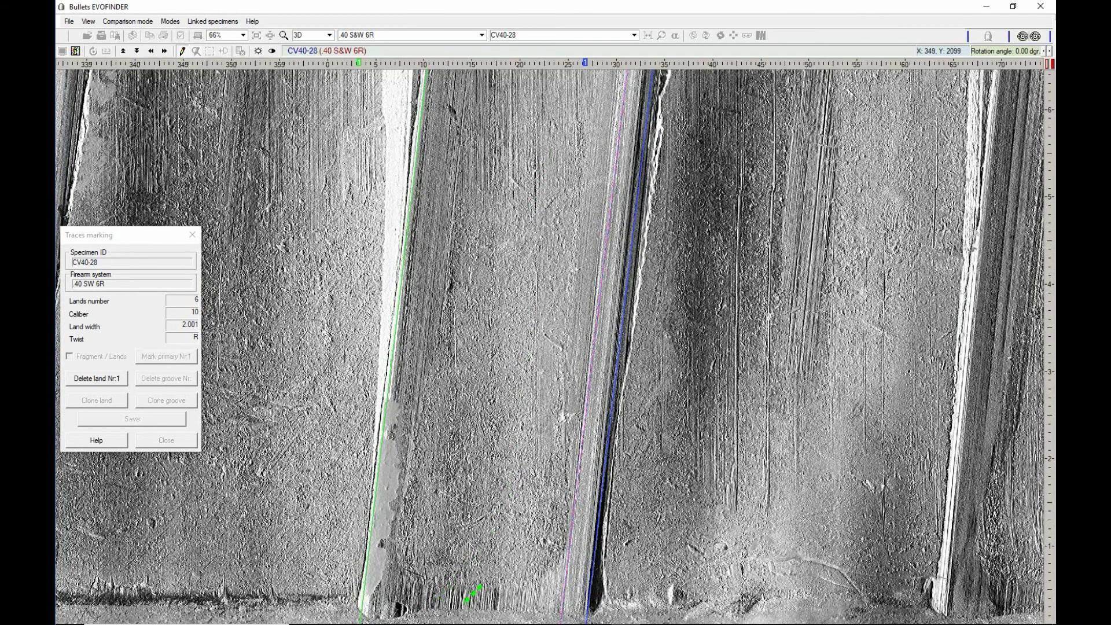
left_click(472, 601)
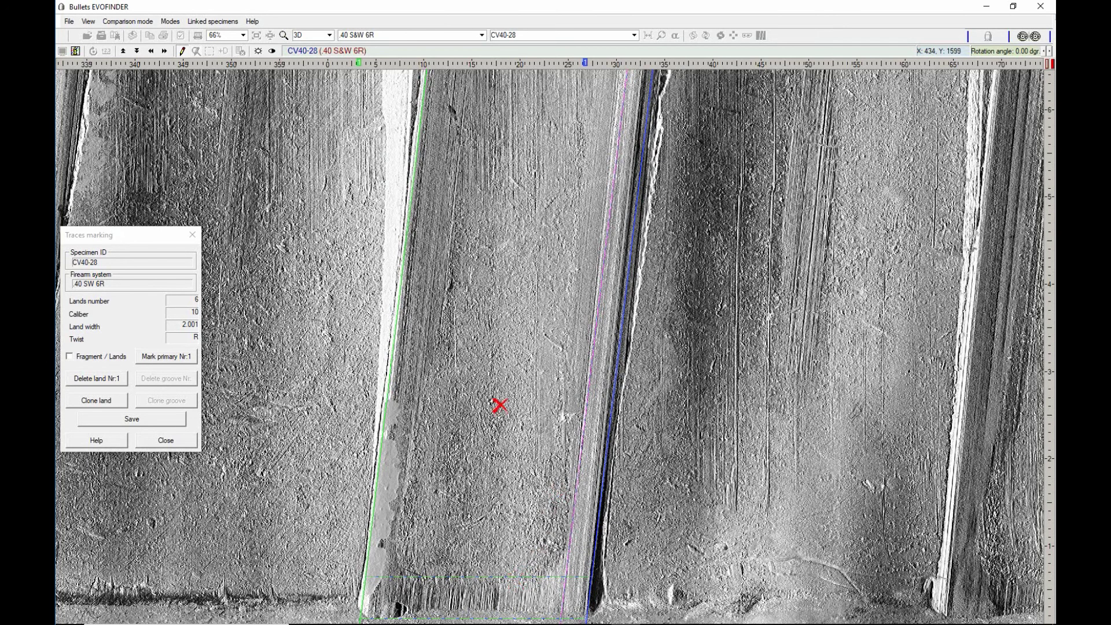
Clone the land 1 marking to the other lands of the bullet.
scroll(499, 402, "right", 1)
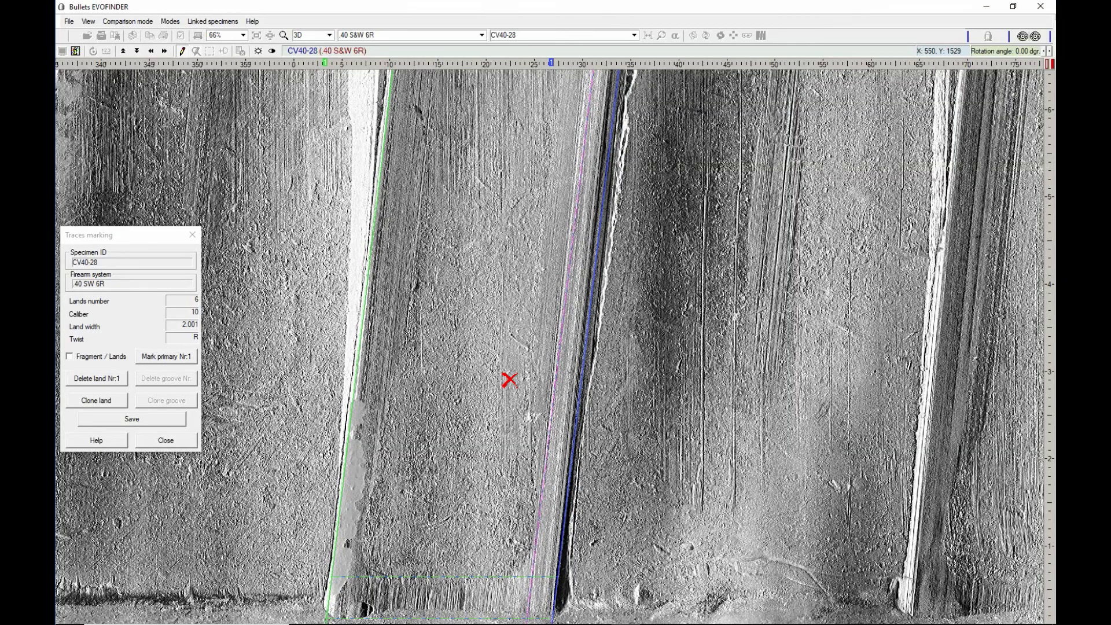
left_click_drag(848, 405, 496, 377)
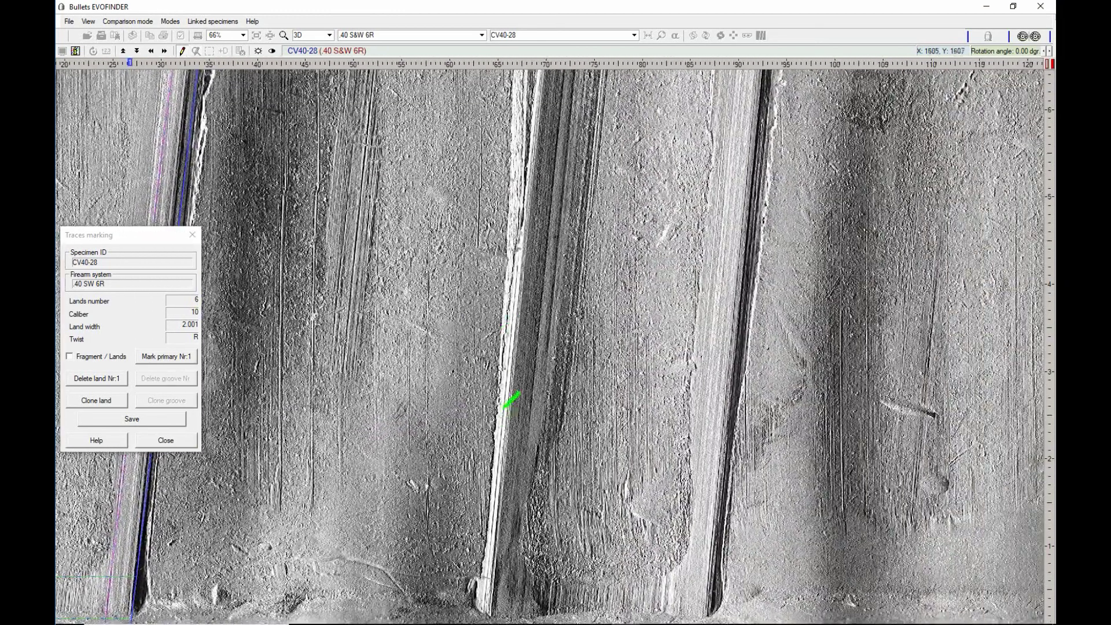
left_click_drag(397, 382, 638, 373)
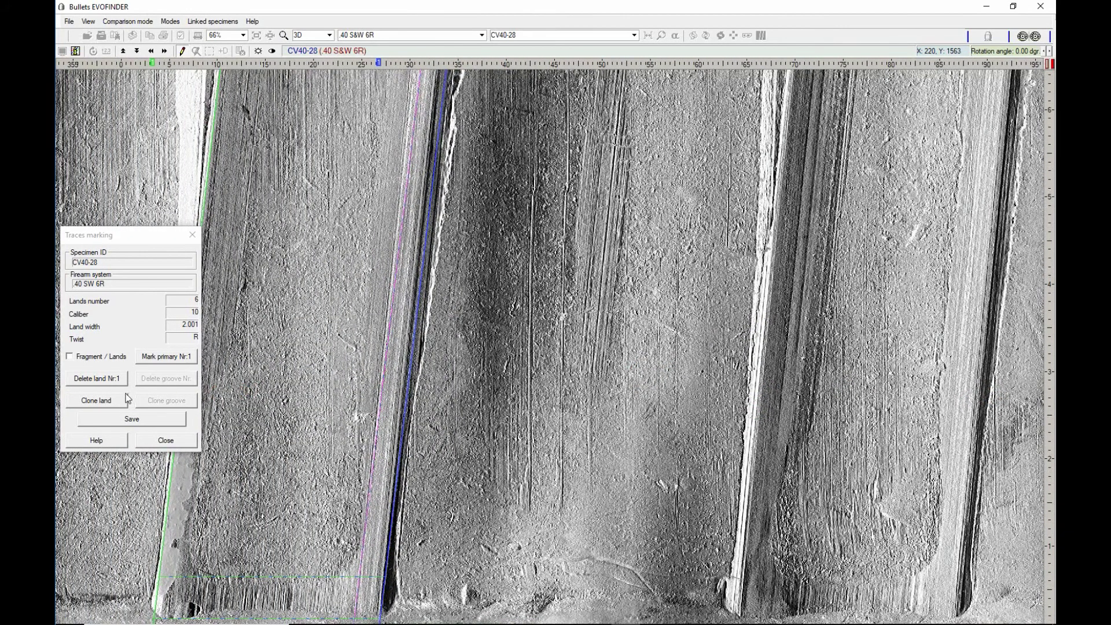
left_click(99, 402)
mouse_move(595, 377)
left_mouse_down()
mouse_move(552, 374)
mouse_move(686, 369)
left_mouse_up()
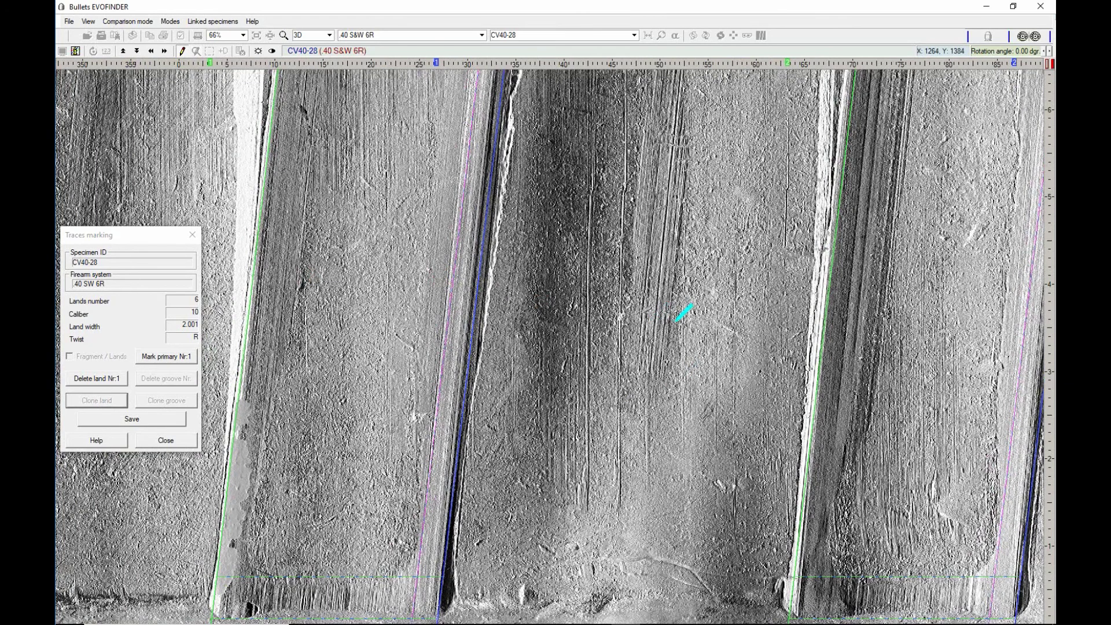
Fine-tune the left and right edges of land 2 to match its shoulders.
left_click_drag(684, 311, 533, 283)
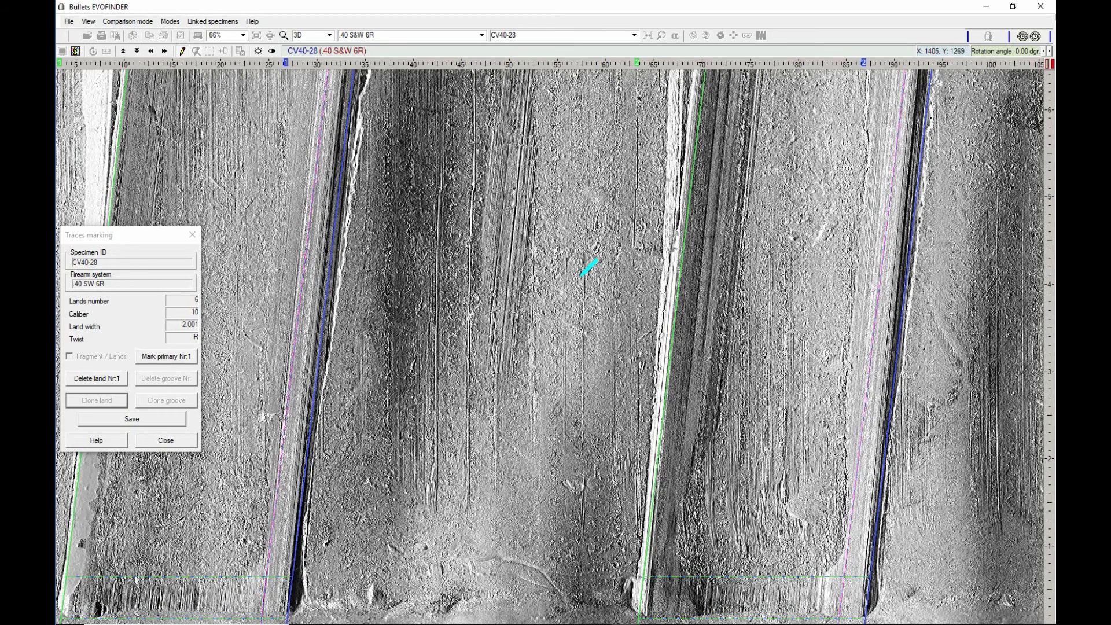
left_click_drag(590, 280, 496, 255)
left_click_drag(530, 306, 447, 285)
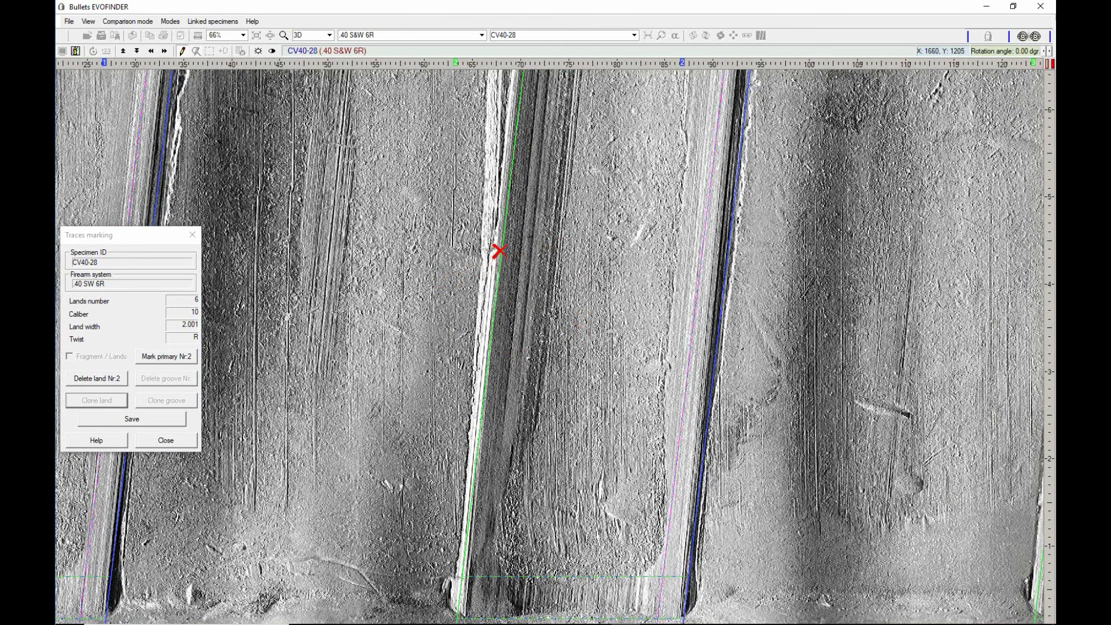
left_click_drag(502, 251, 497, 250)
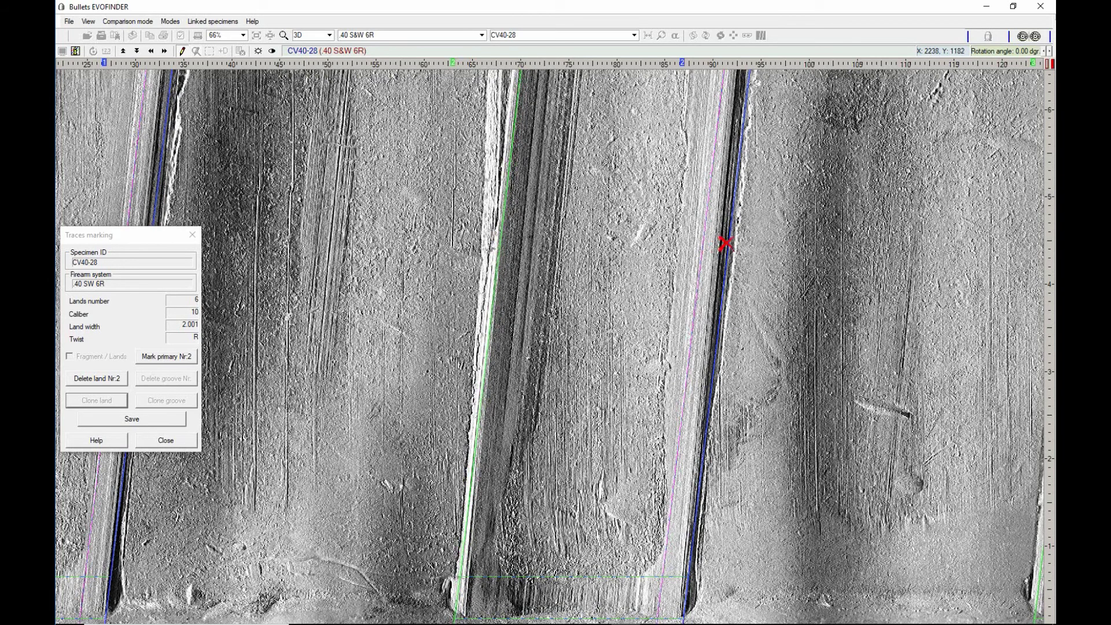
left_click_drag(728, 242, 726, 242)
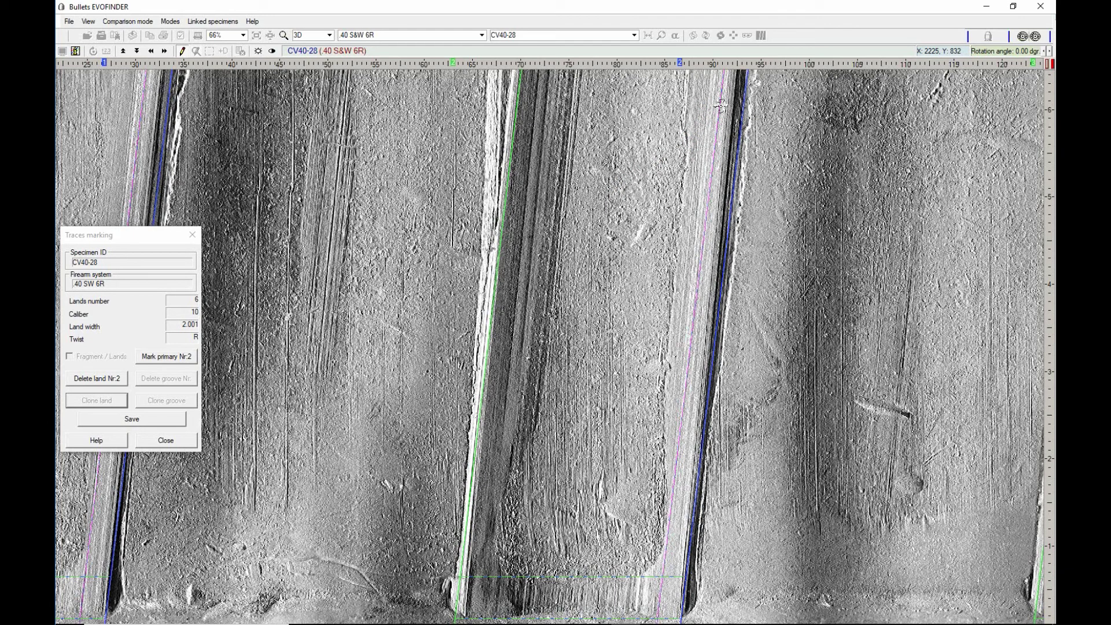
Move land 2's magenta line onto the striae just inside its left edge.
left_click_drag(721, 105, 554, 106)
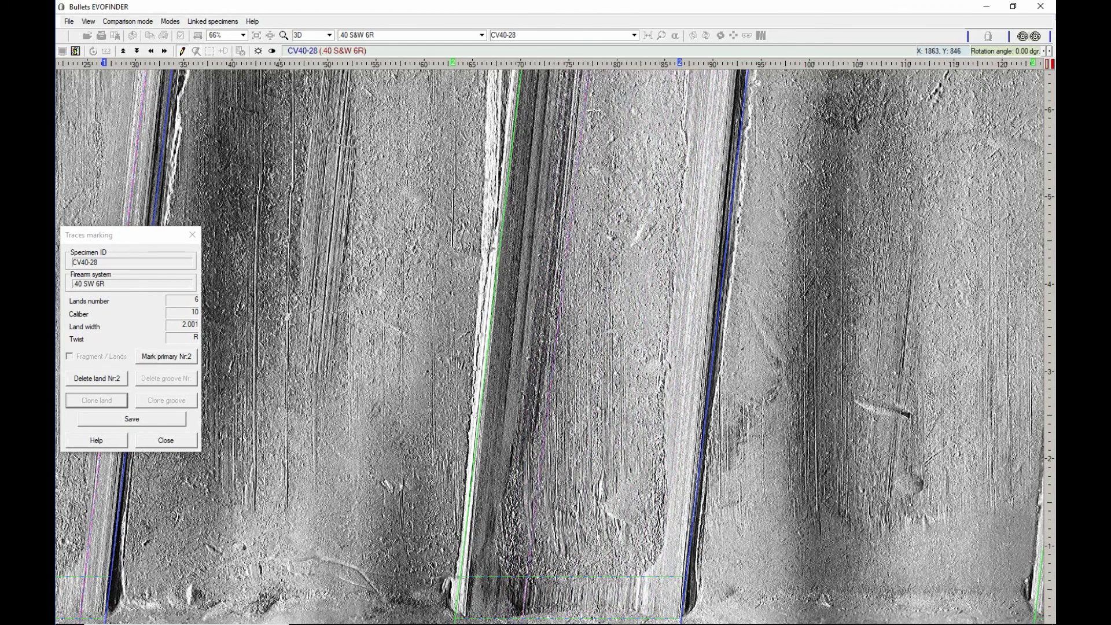
mouse_move(546, 113)
left_mouse_down()
mouse_move(576, 113)
mouse_move(540, 110)
left_mouse_up()
left_click_drag(552, 78, 545, 76)
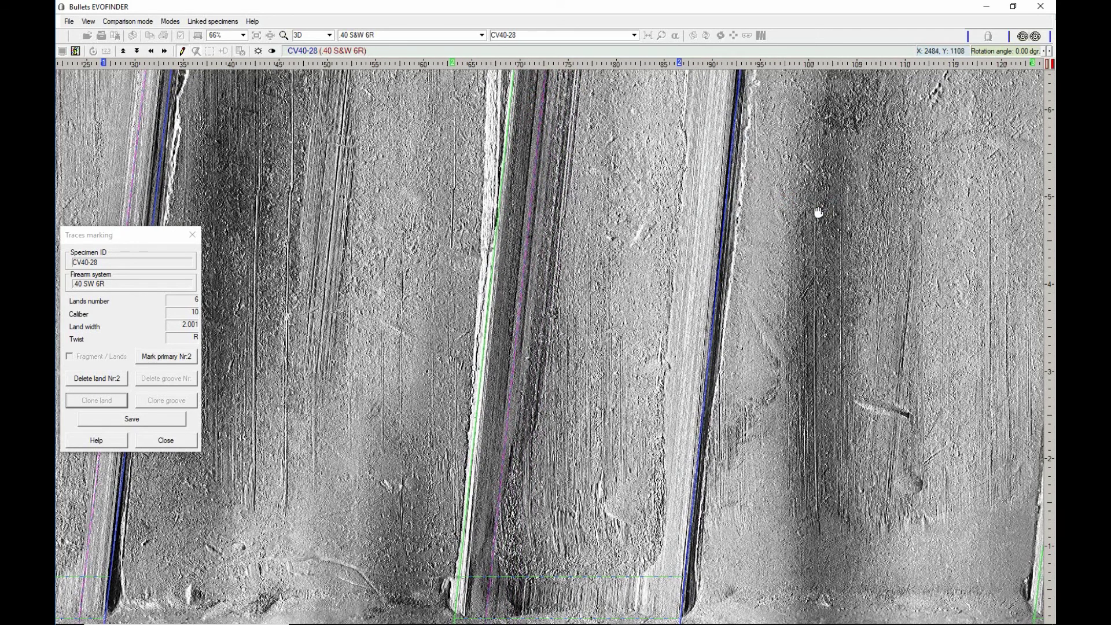
Check the cloned edge lines on lands 3 through 6 and return to land 1.
left_click_drag(819, 214, 523, 167)
left_click_drag(662, 224, 498, 198)
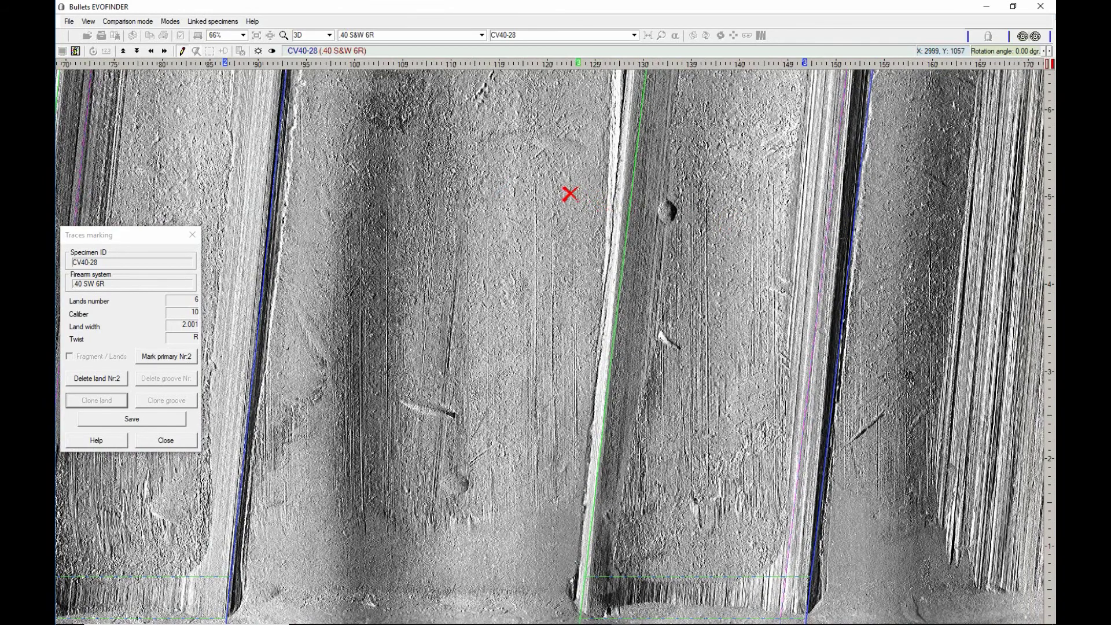
left_click(164, 51)
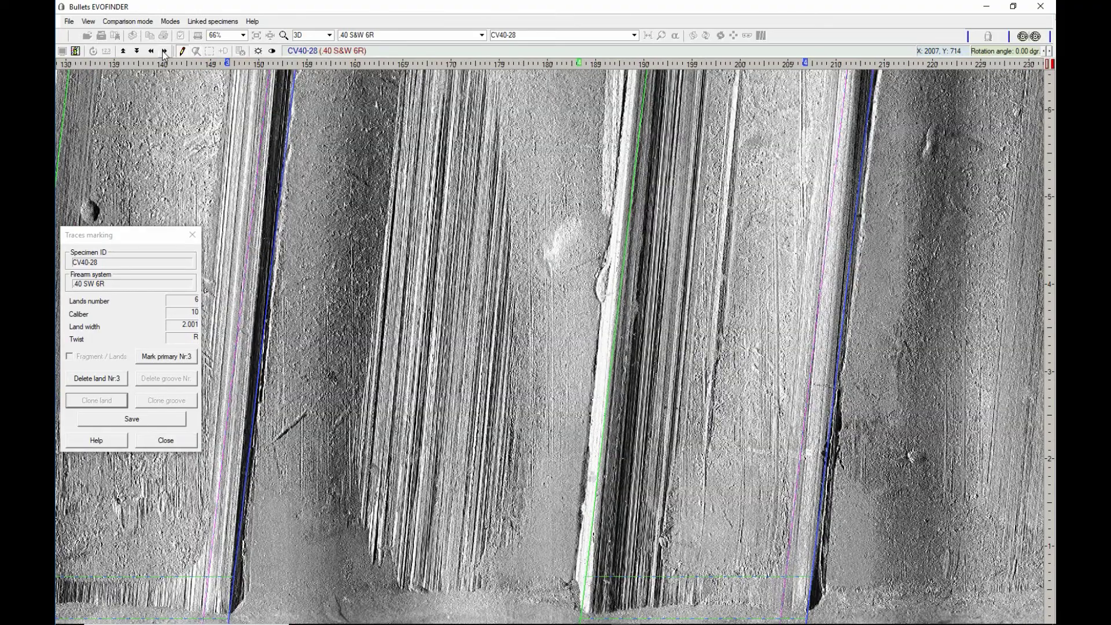
left_click(164, 52)
left_click(165, 52)
left_click(164, 52)
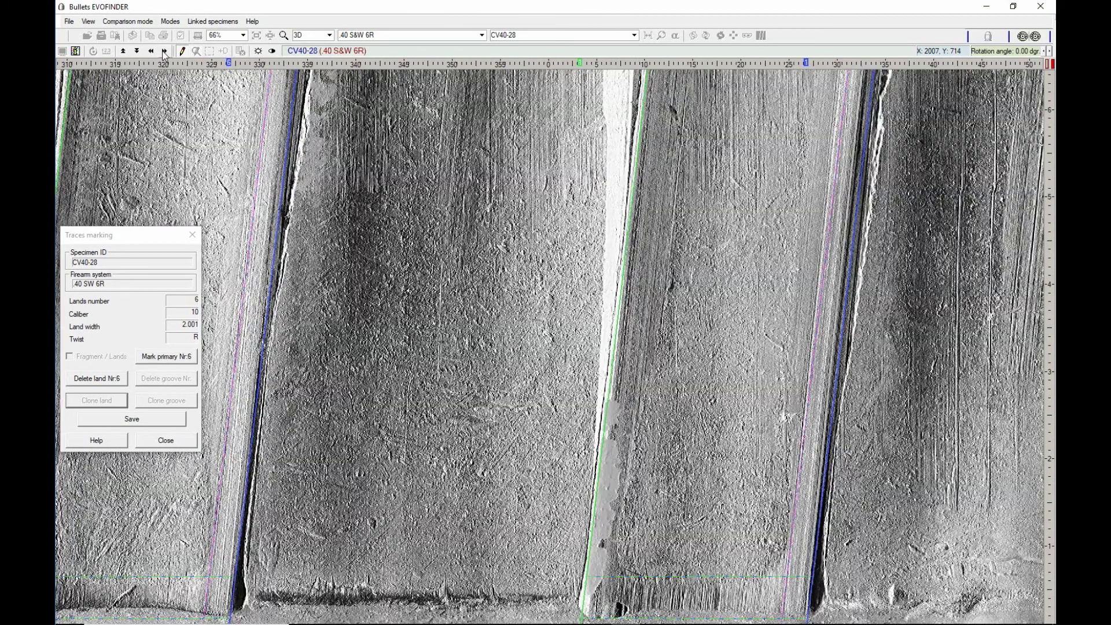
left_click(164, 51)
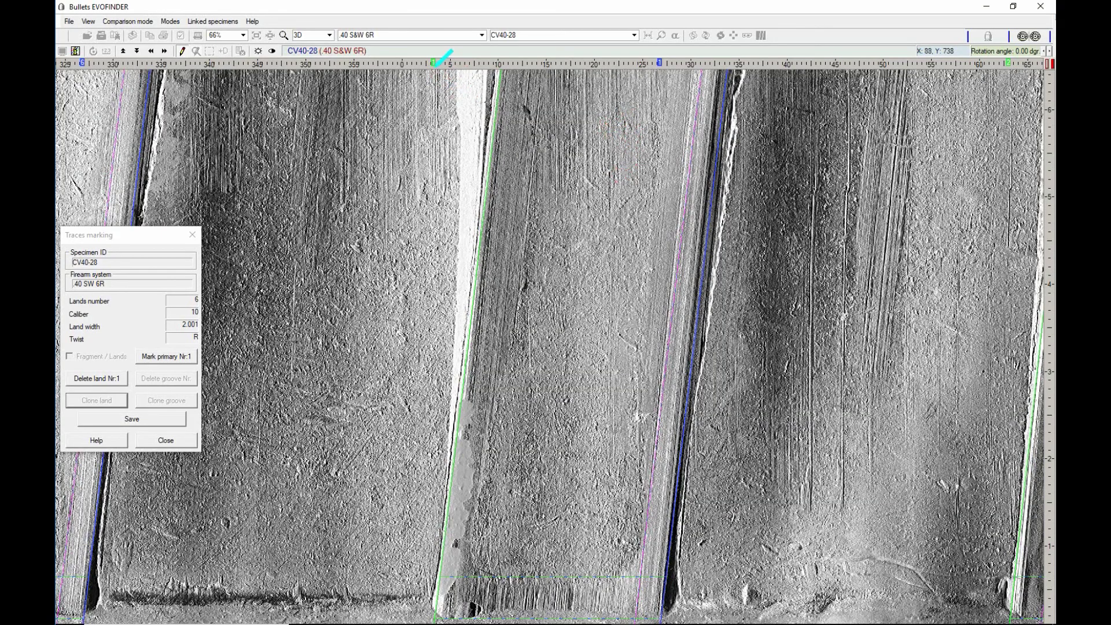
Mark the striated area in the groove between lands 3 and 4 with left and right edge lines and a horizontal band across the striae.
left_click_drag(711, 70, 429, 163)
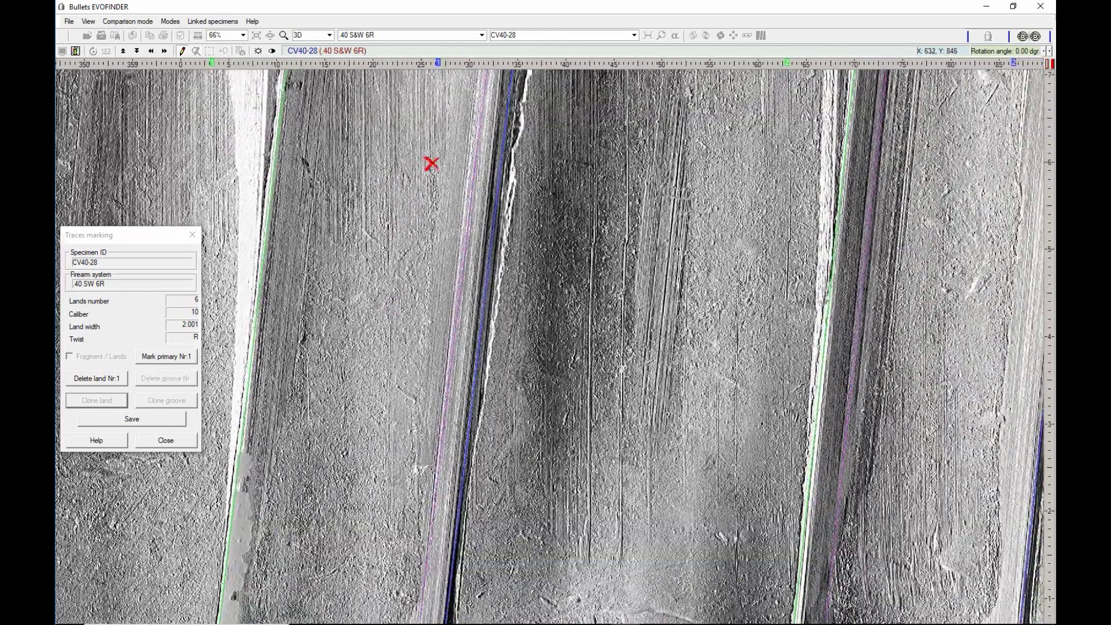
left_click_drag(641, 170, 607, 305)
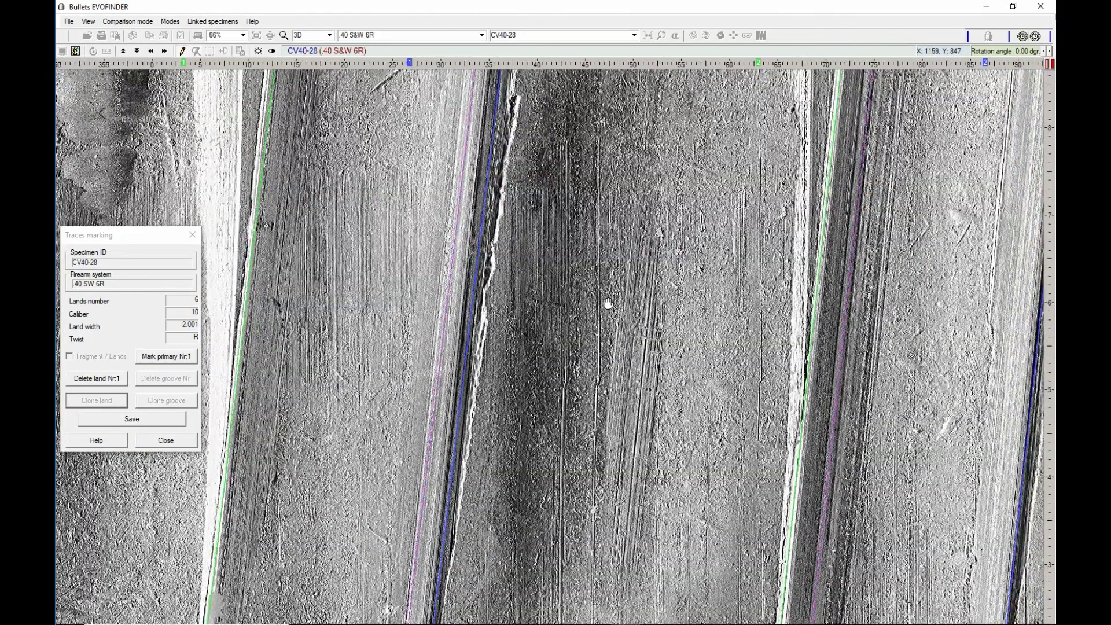
left_click_drag(664, 228, 472, 246)
scroll(471, 246, "right", 6)
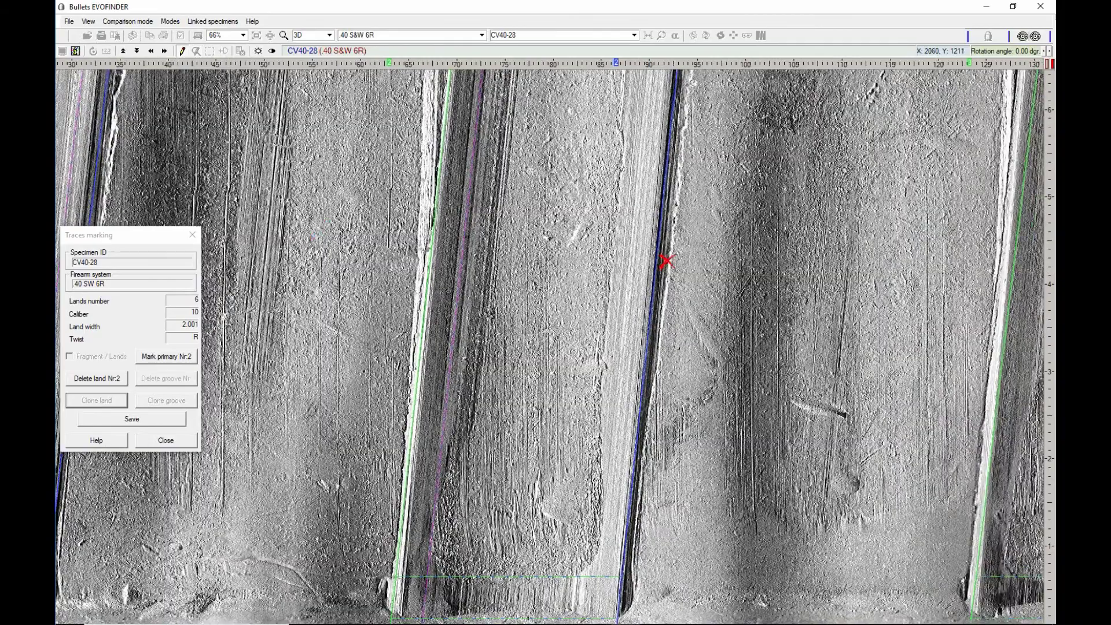
scroll(819, 249, "right", 3)
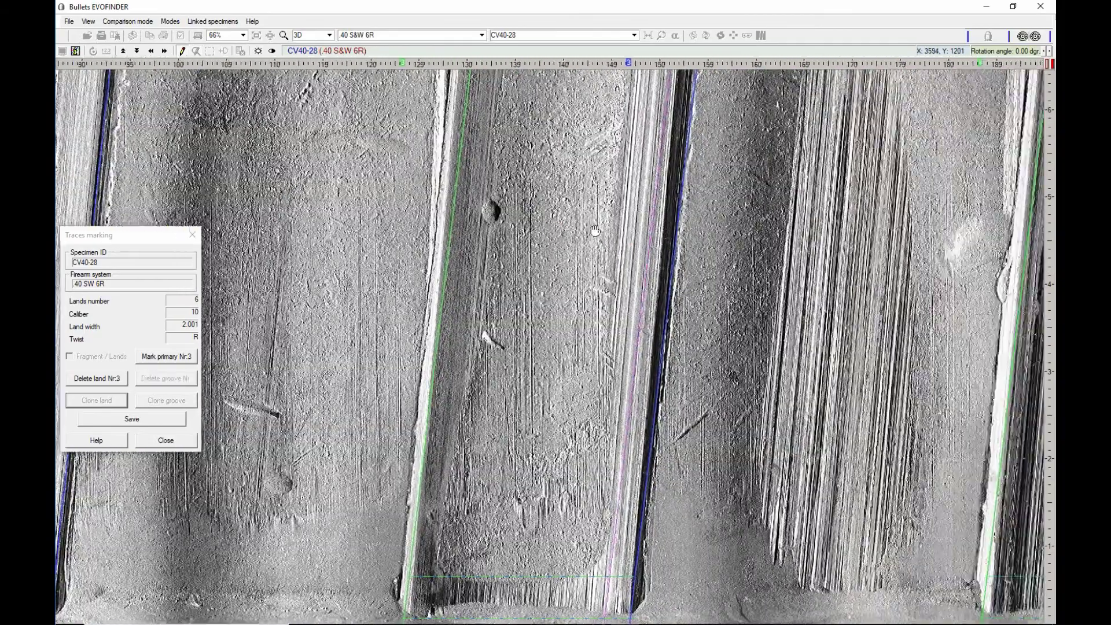
scroll(728, 226, "right", 3)
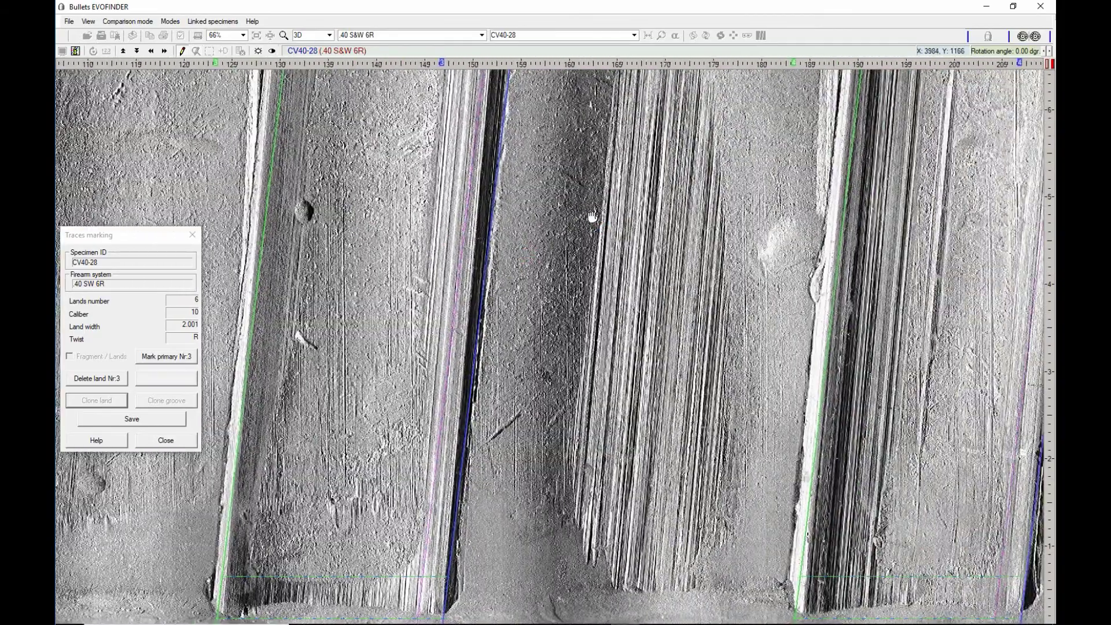
scroll(524, 171, "right", 2)
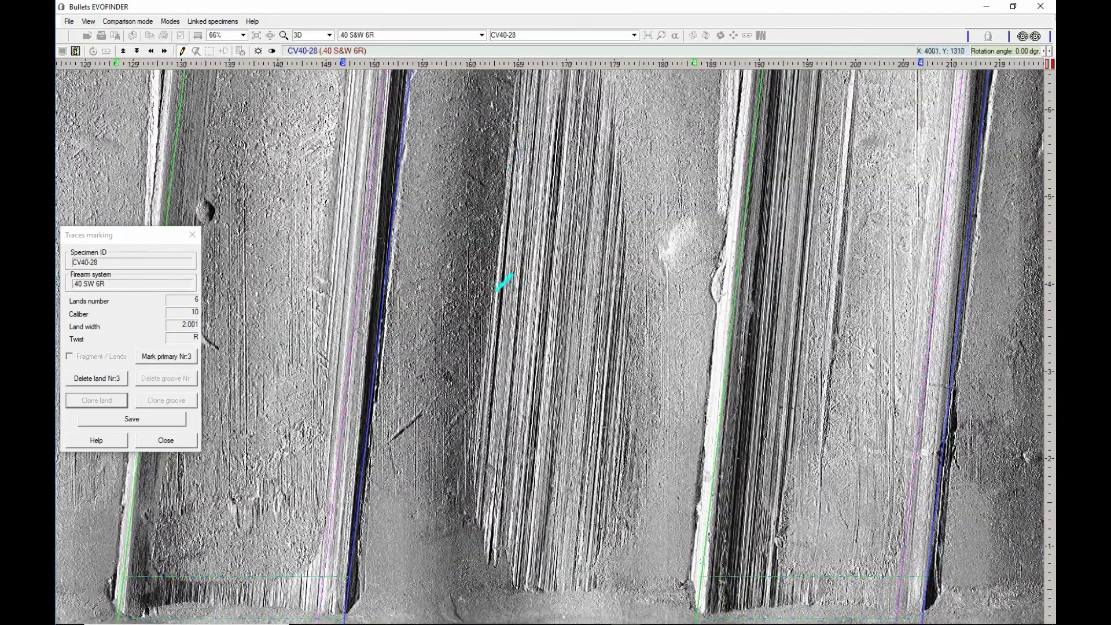
left_click_drag(484, 241, 517, 220)
scroll(526, 206, "right", 2)
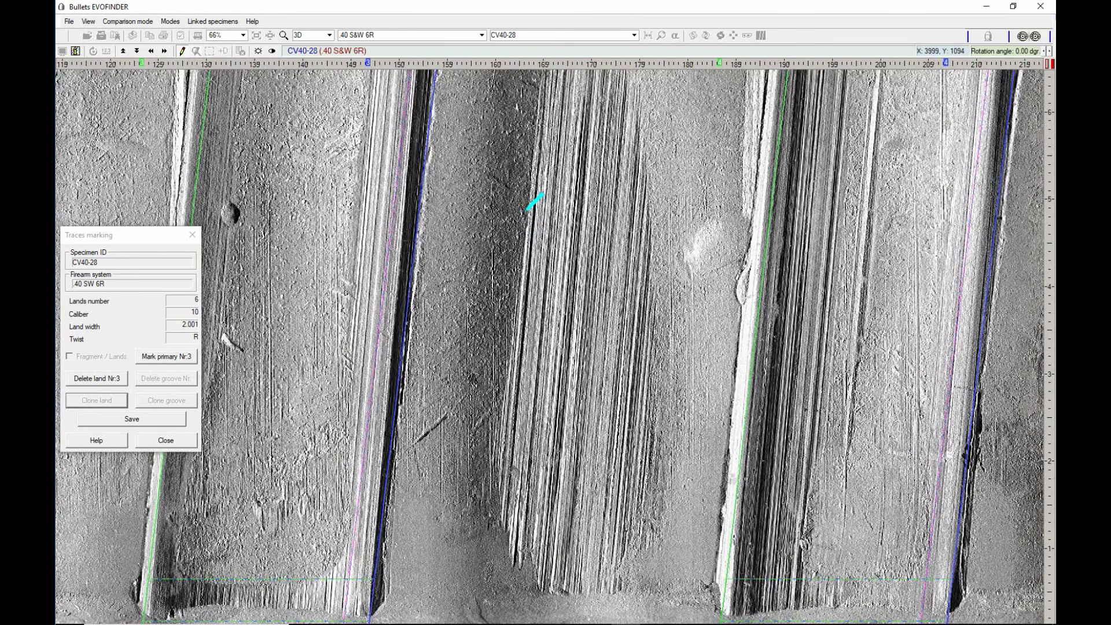
left_click(526, 210)
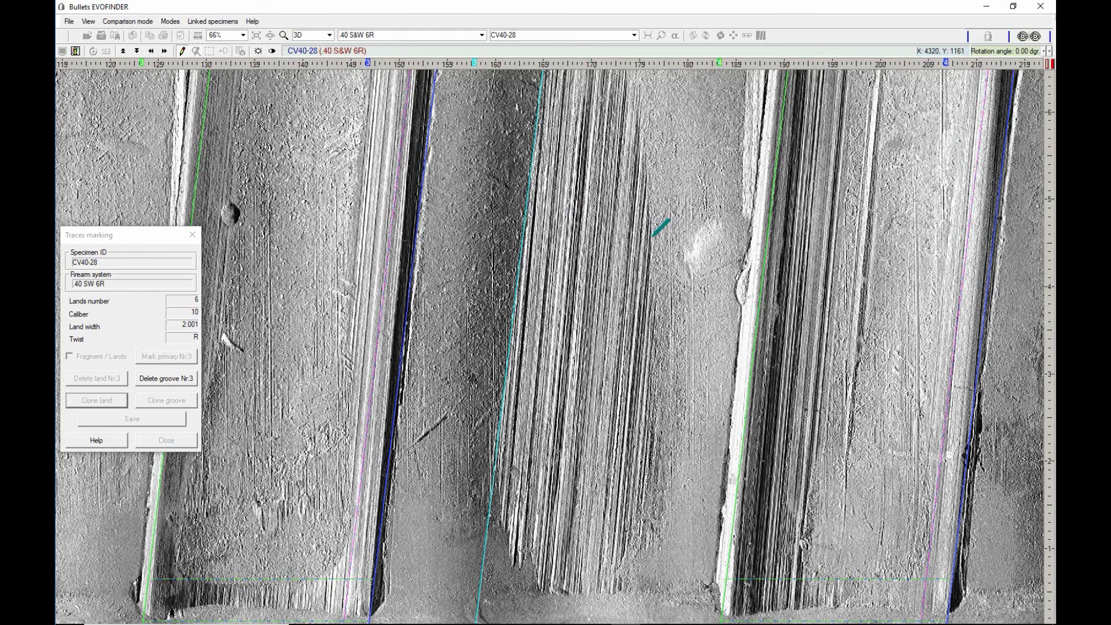
left_click(652, 235)
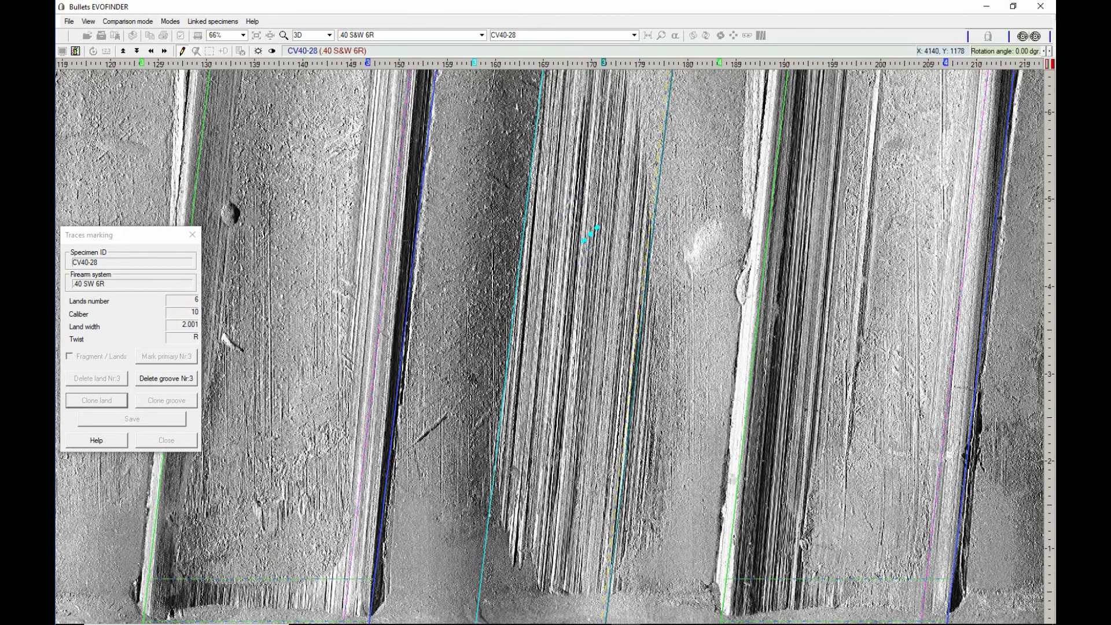
left_click(585, 218)
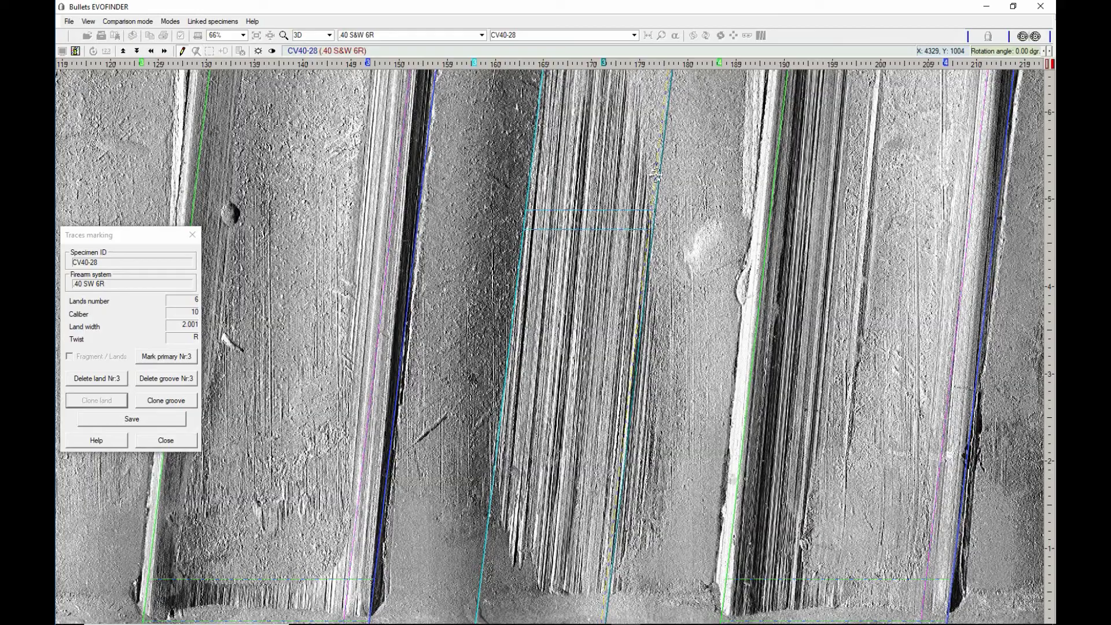
Add a primary mark for land 1 beside the bright slippage area along its left shoulder.
left_click_drag(252, 189, 482, 359)
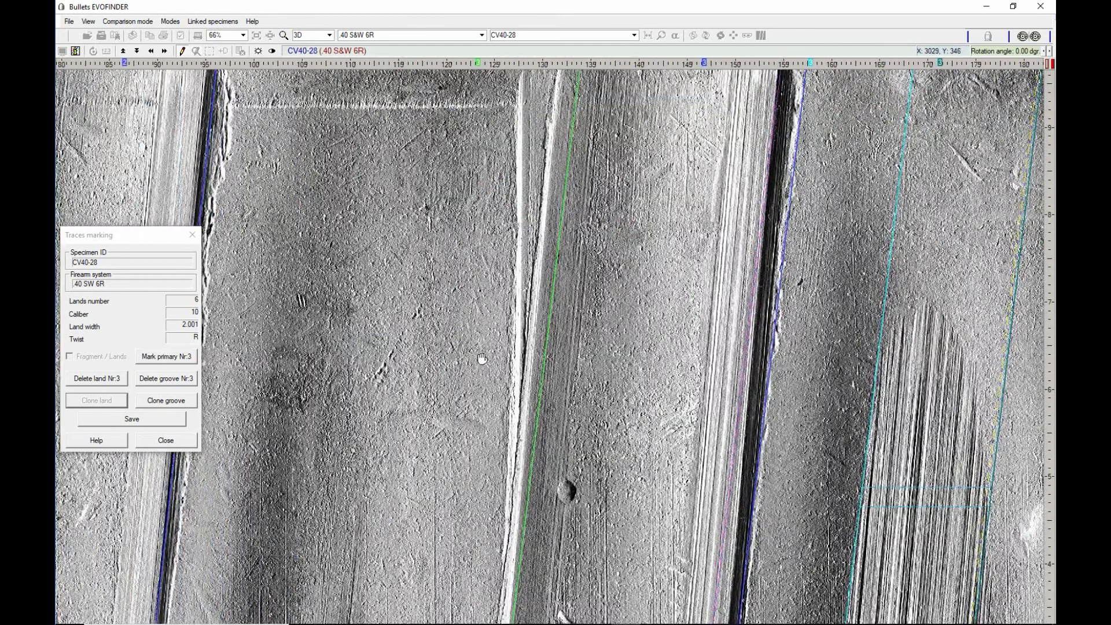
left_click_drag(281, 241, 679, 227)
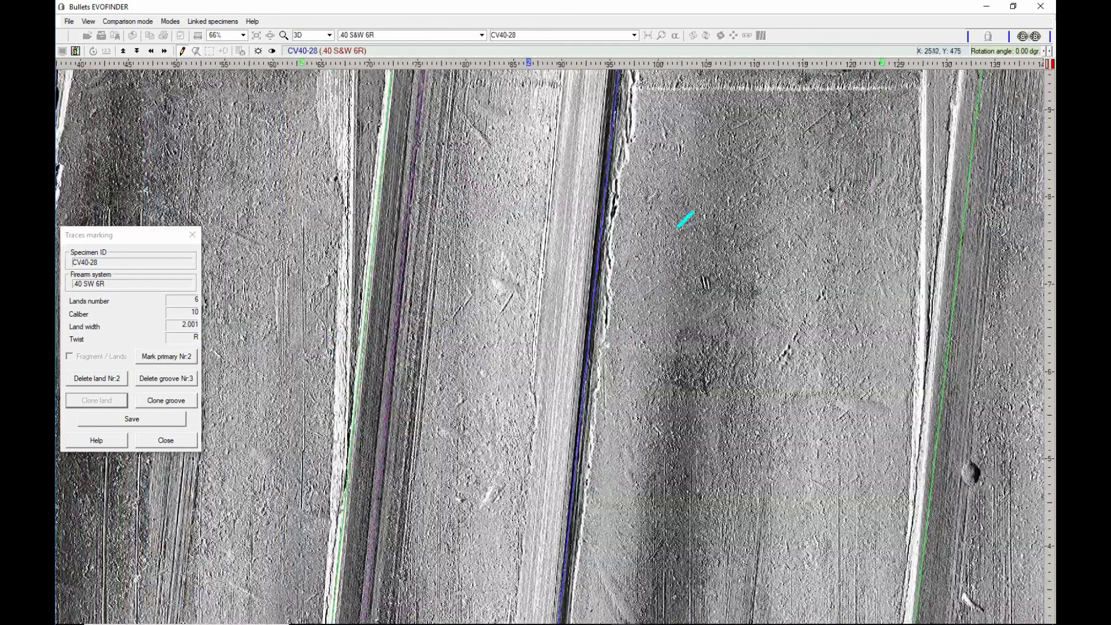
left_click_drag(258, 129, 555, 218)
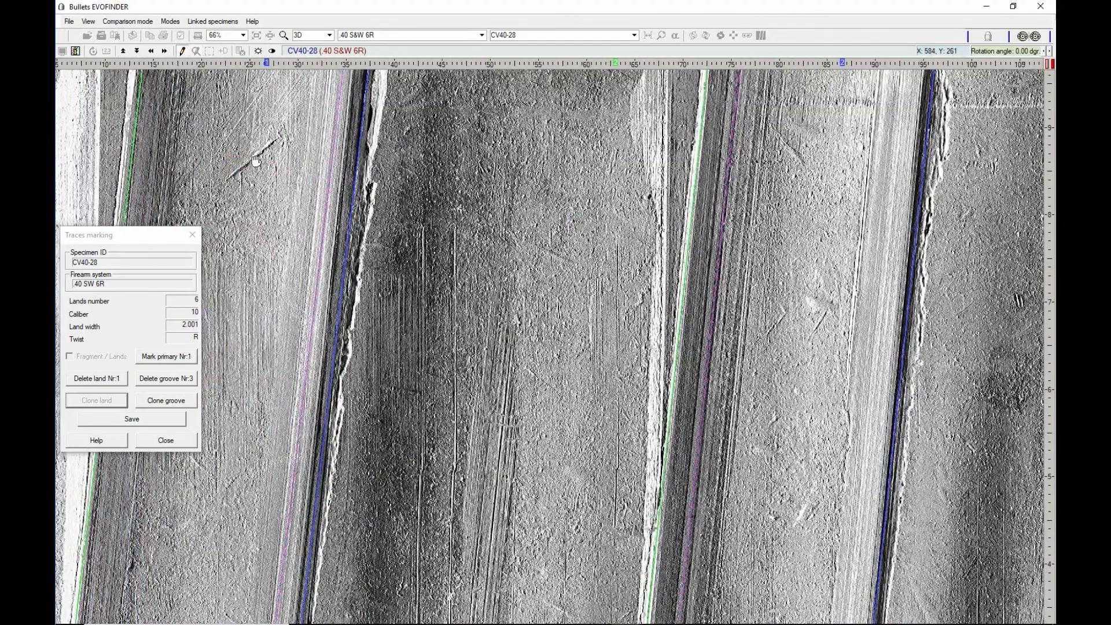
left_click_drag(255, 162, 475, 174)
left_click_drag(283, 173, 379, 166)
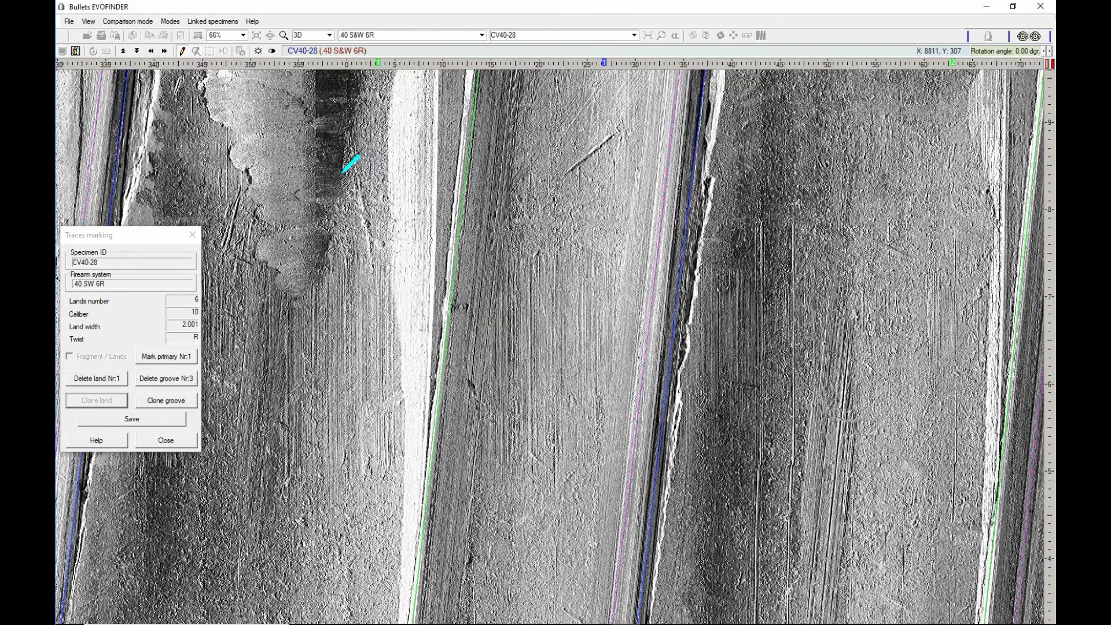
left_click_drag(422, 142, 372, 354)
left_click_drag(343, 240, 333, 236)
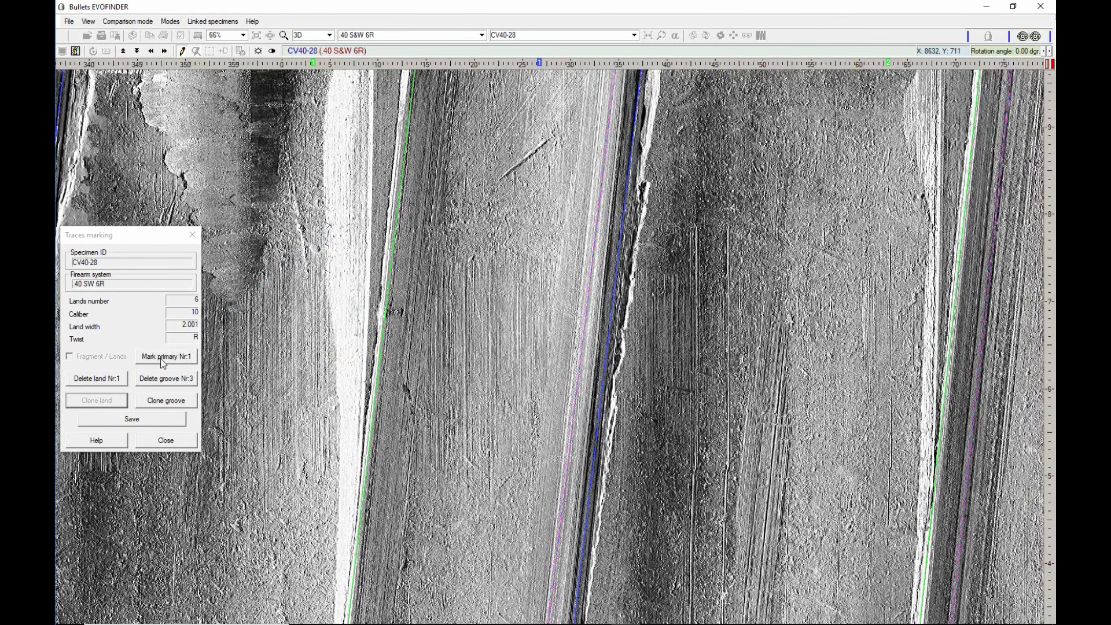
left_click(176, 364)
left_click(172, 364)
Shift and slant land 1's primary line to follow the left border of the bright slippage area.
left_click_drag(265, 198, 247, 313)
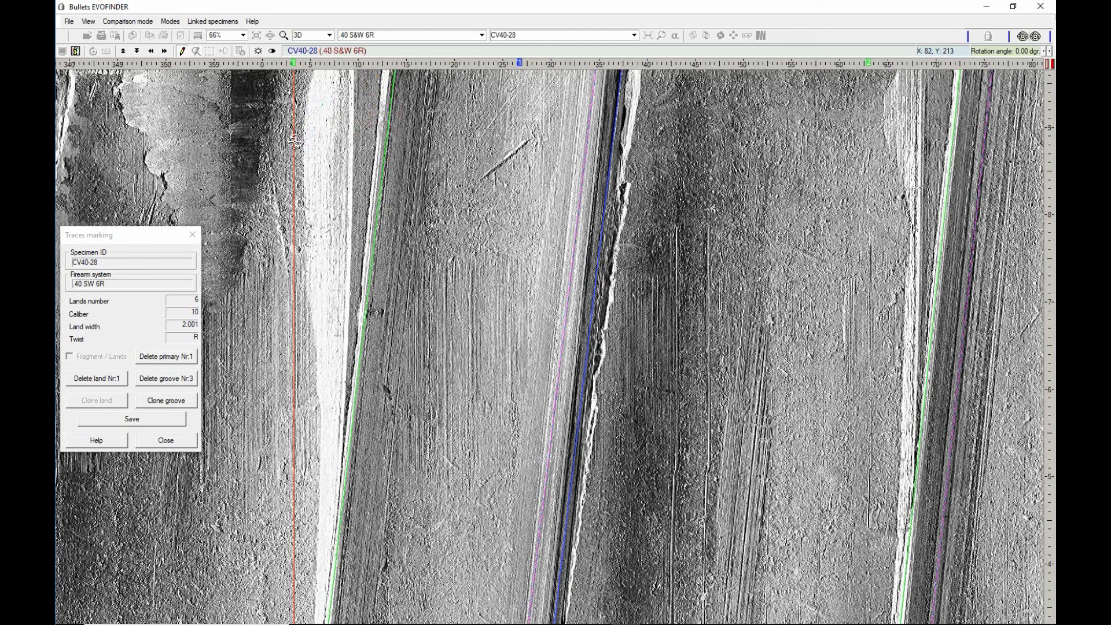
left_click_drag(295, 140, 303, 142)
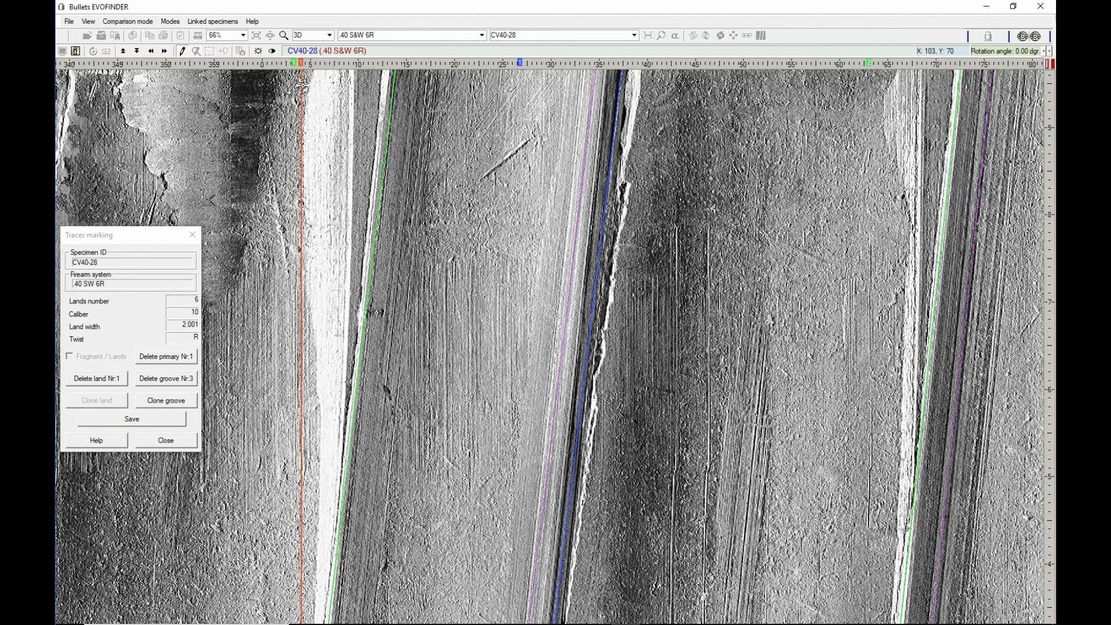
mouse_move(302, 84)
left_mouse_down()
mouse_move(276, 85)
mouse_move(299, 85)
mouse_move(295, 97)
left_mouse_up()
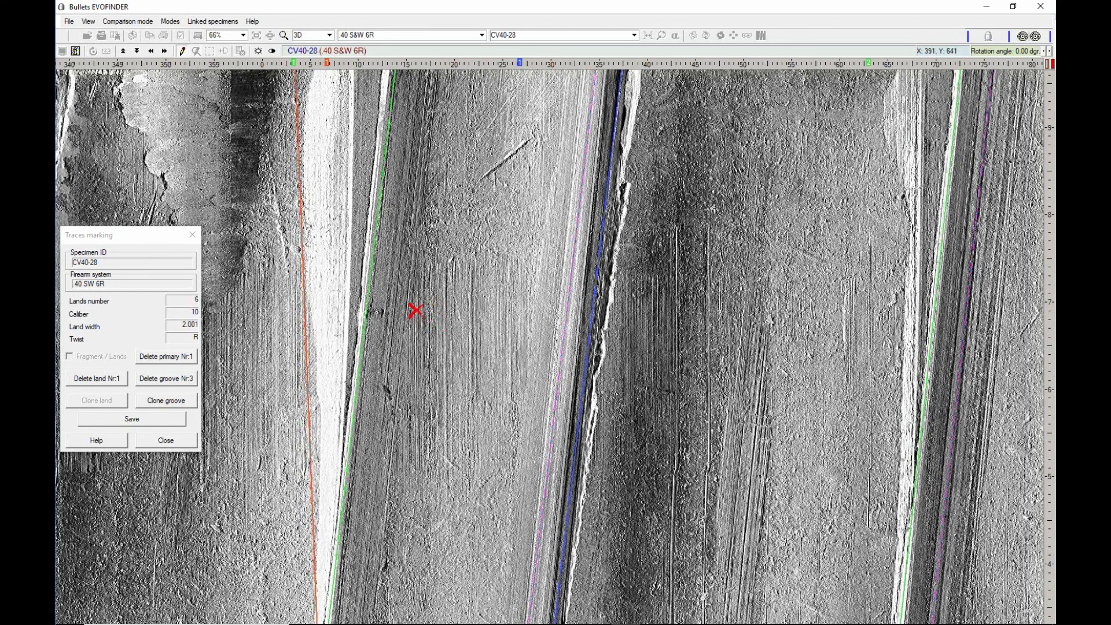
Set the magnification to 25% and check the land, groove and primary markings around the bullet.
left_click(242, 35)
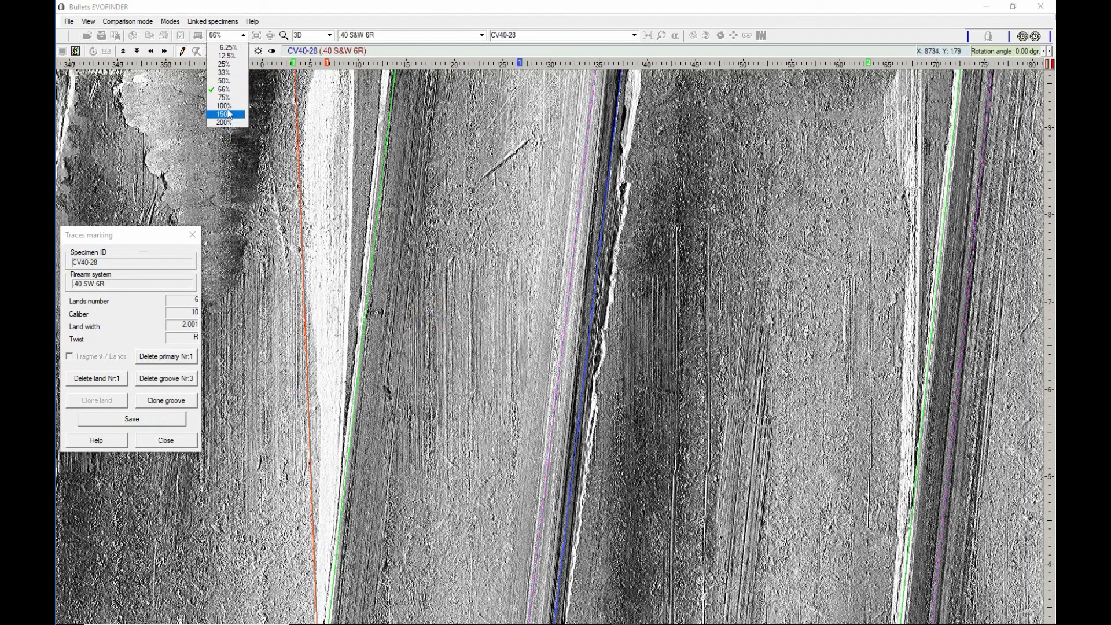
left_click(228, 38)
left_click(226, 35)
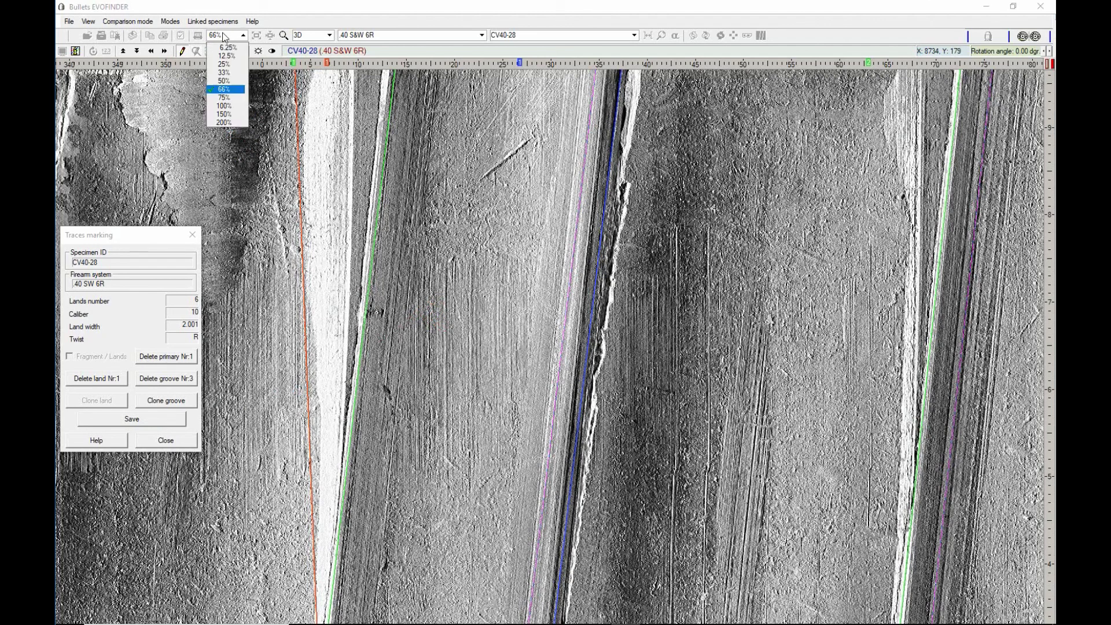
left_click(223, 63)
mouse_move(547, 425)
left_mouse_down()
mouse_move(712, 263)
mouse_move(749, 260)
left_mouse_up()
left_click_drag(324, 234, 656, 299)
left_click_drag(461, 254, 476, 293)
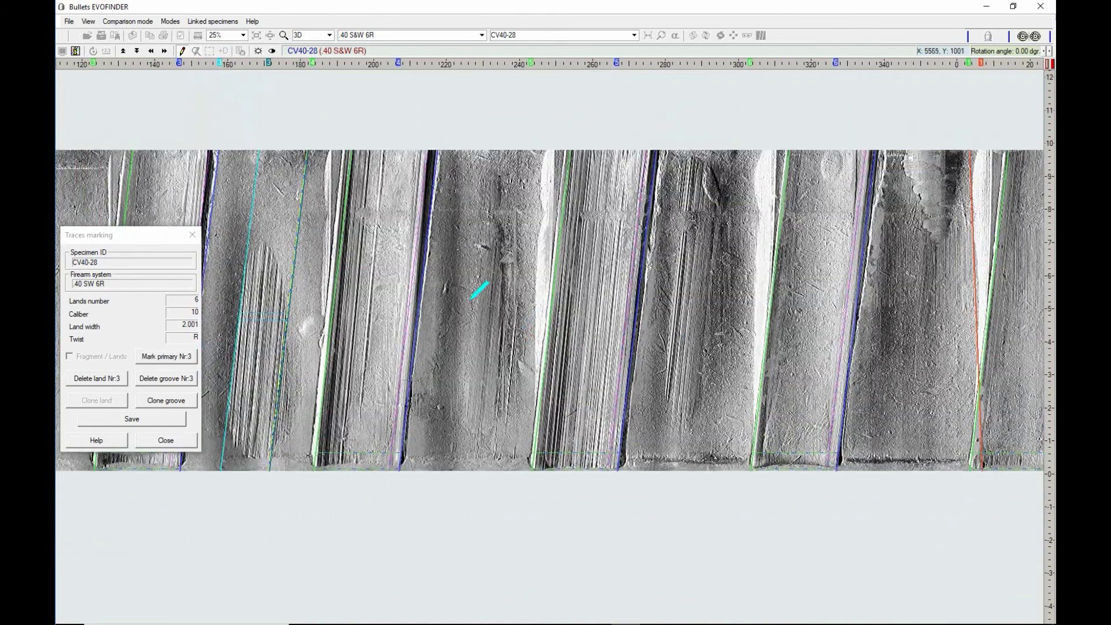
Save the trace markings and review the marked lands around the bullet surface.
left_click(137, 421)
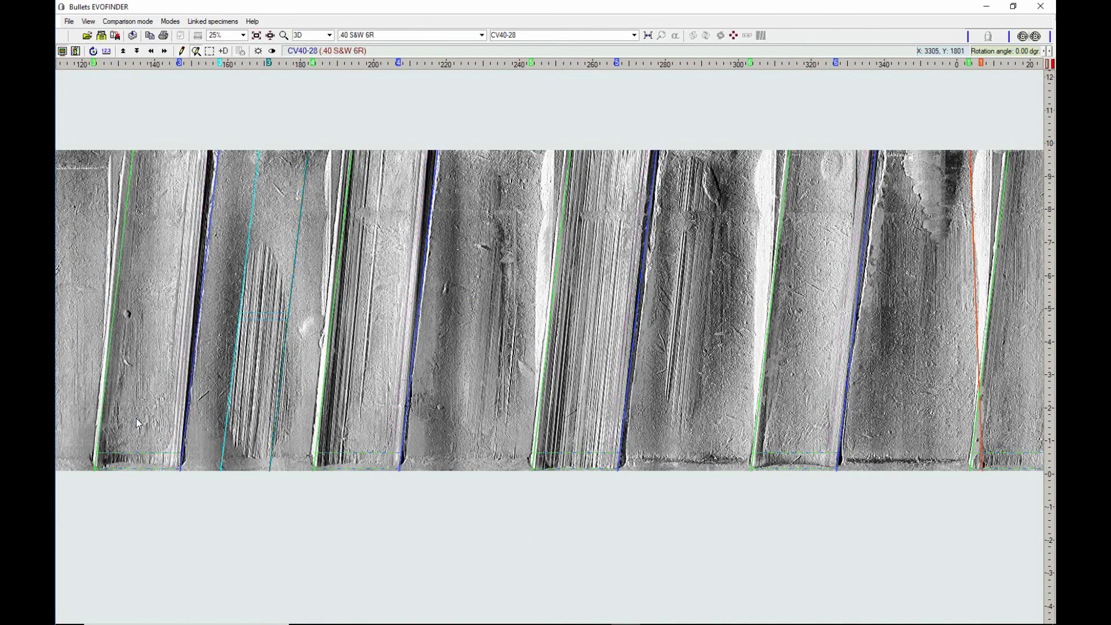
left_click_drag(657, 524, 342, 481)
left_click_drag(700, 493, 446, 484)
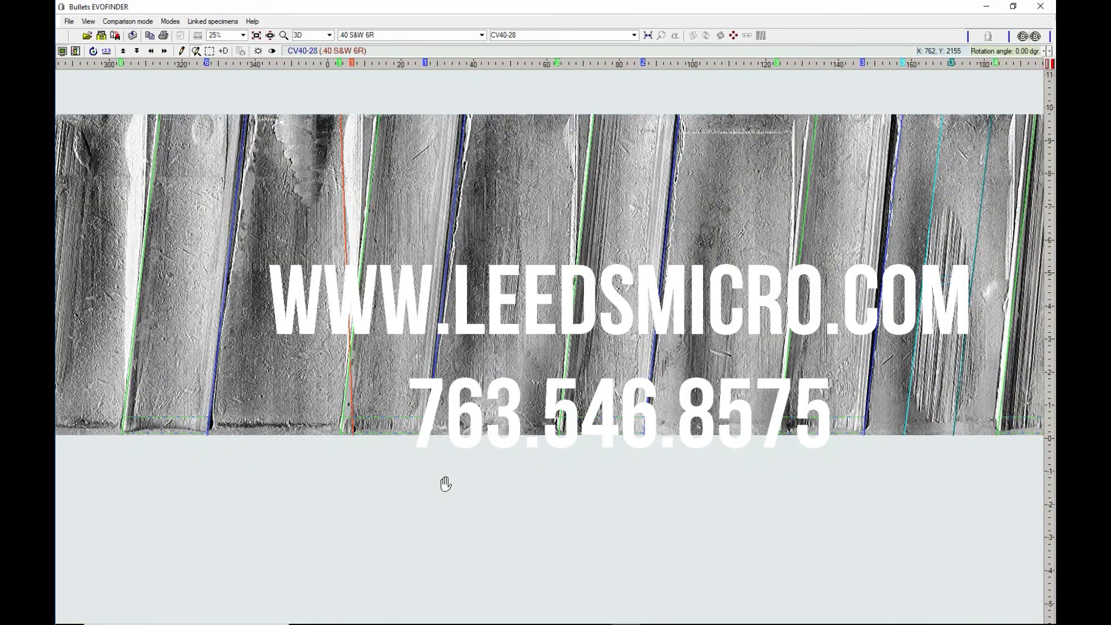